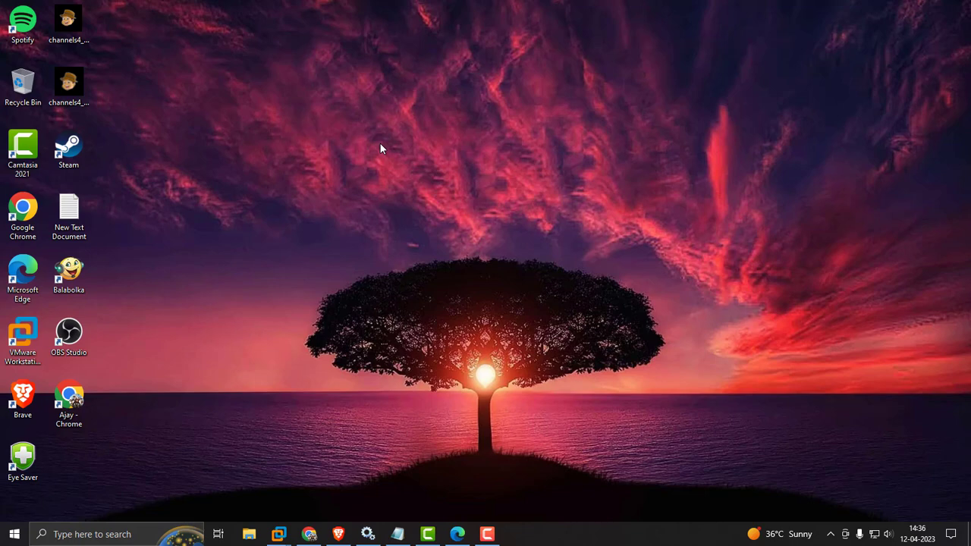
# Look through the services beginning with S for the Security Center service, and close the Services window
pyautogui.click(950, 534)
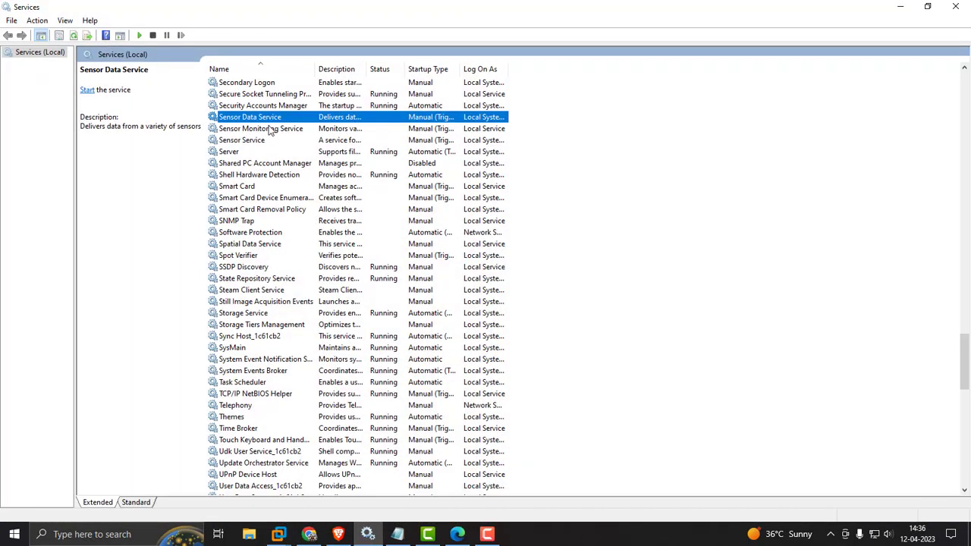
pyautogui.press('s')
pyautogui.press('s')
pyautogui.press('s')
pyautogui.press('s')
pyautogui.press('s')
pyautogui.press('s')
pyautogui.press('s')
pyautogui.press('s')
pyautogui.press('s')
pyautogui.press('s')
pyautogui.press('s')
pyautogui.press('s')
pyautogui.press('s')
pyautogui.press('s')
pyautogui.press('s')
pyautogui.press('s')
pyautogui.press('s')
pyautogui.press('s')
pyautogui.press('s')
pyautogui.press('s')
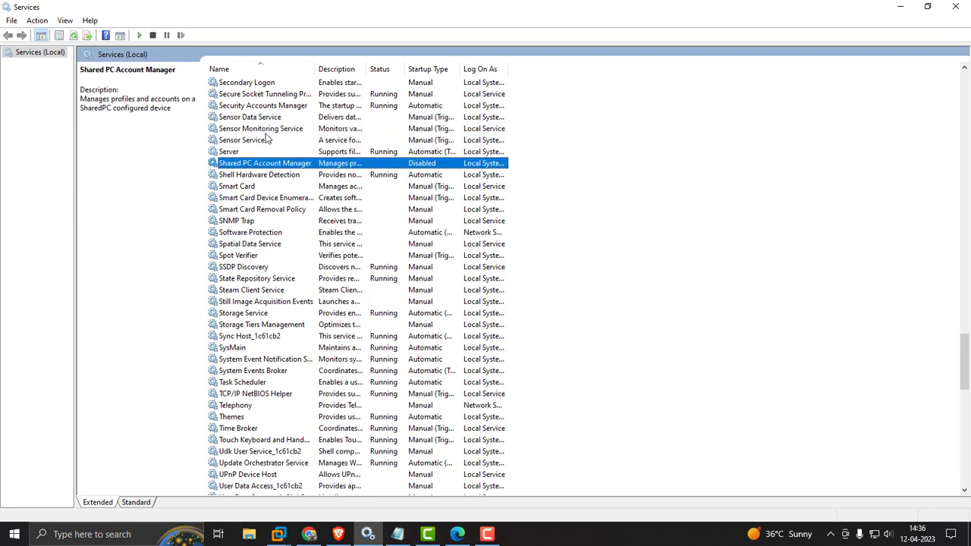
pyautogui.press('s')
pyautogui.press('s')
pyautogui.press('s')
pyautogui.press('s')
pyautogui.press('s')
pyautogui.press('s')
pyautogui.press('s')
pyautogui.press('s')
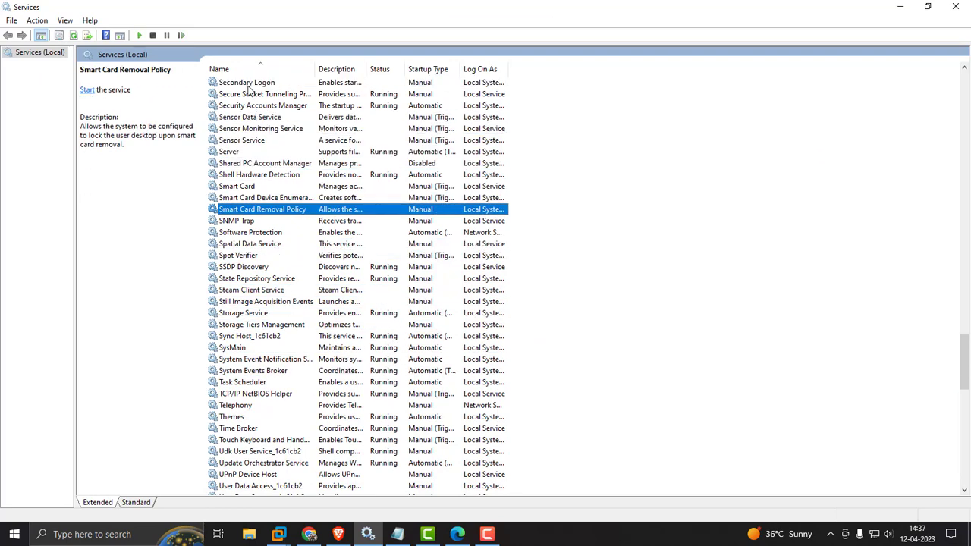
pyautogui.click(247, 108)
pyautogui.click(240, 131)
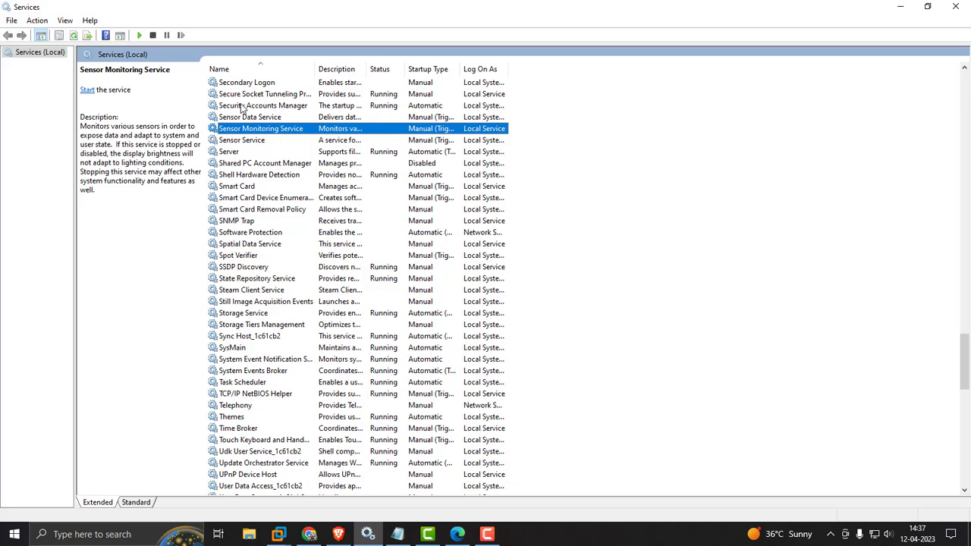
pyautogui.click(270, 103)
pyautogui.click(955, 7)
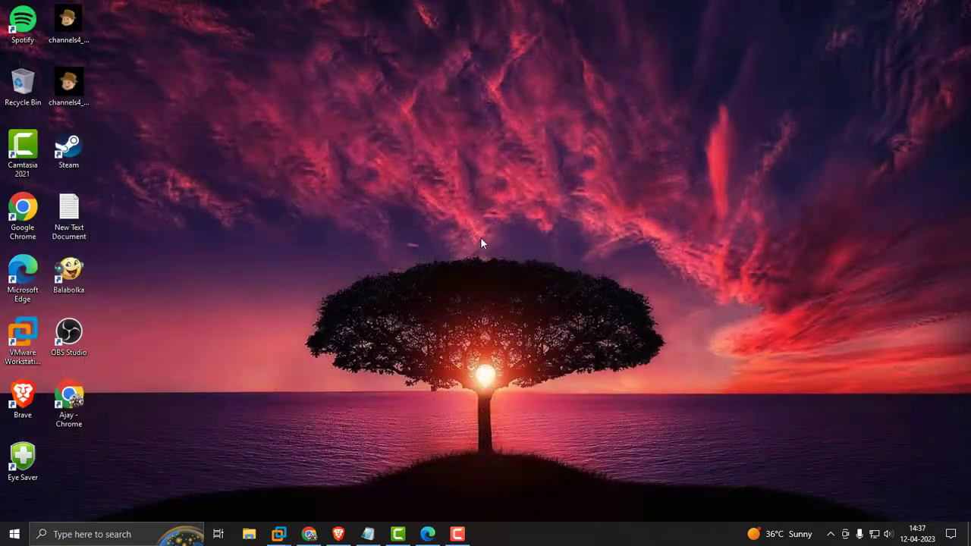
# Switch to Microsoft Edge and find the wscsvc.dll and wscsvc.reg download links in the Windows Security Center article
pyautogui.click(428, 534)
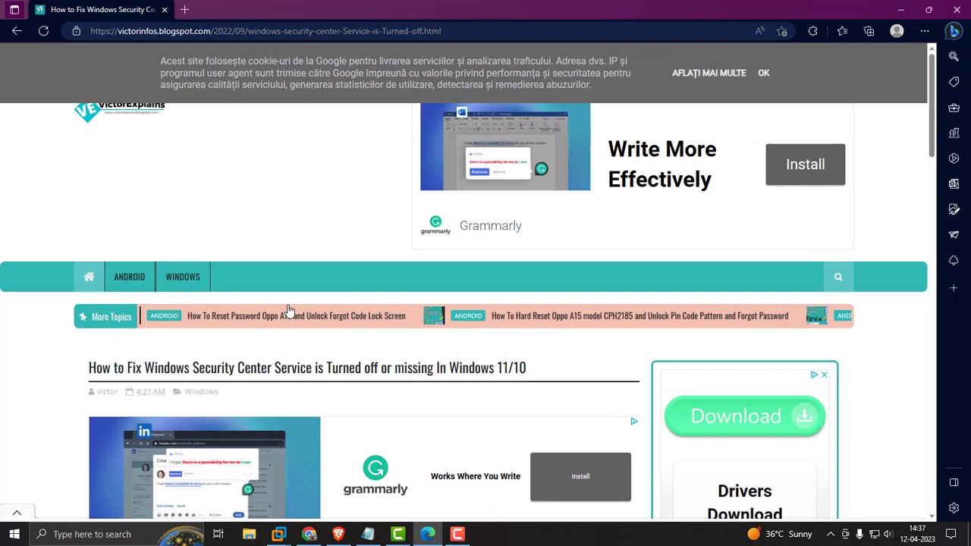
pyautogui.scroll(-3, 262, 286)
pyautogui.scroll(-15, 263, 285)
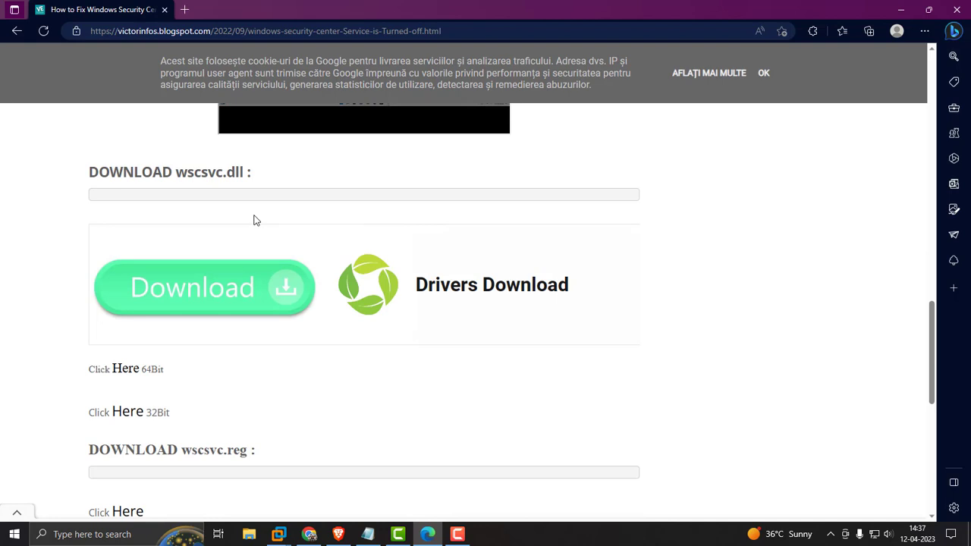
pyautogui.scroll(-3, 255, 220)
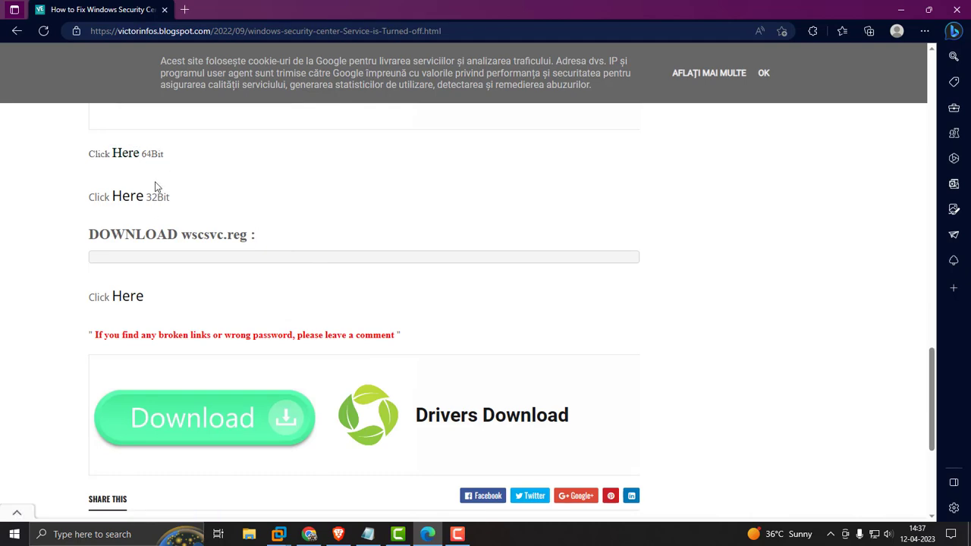
# Open the properties of This PC from File Explorer, check the system type, and close the Settings window
pyautogui.click(237, 533)
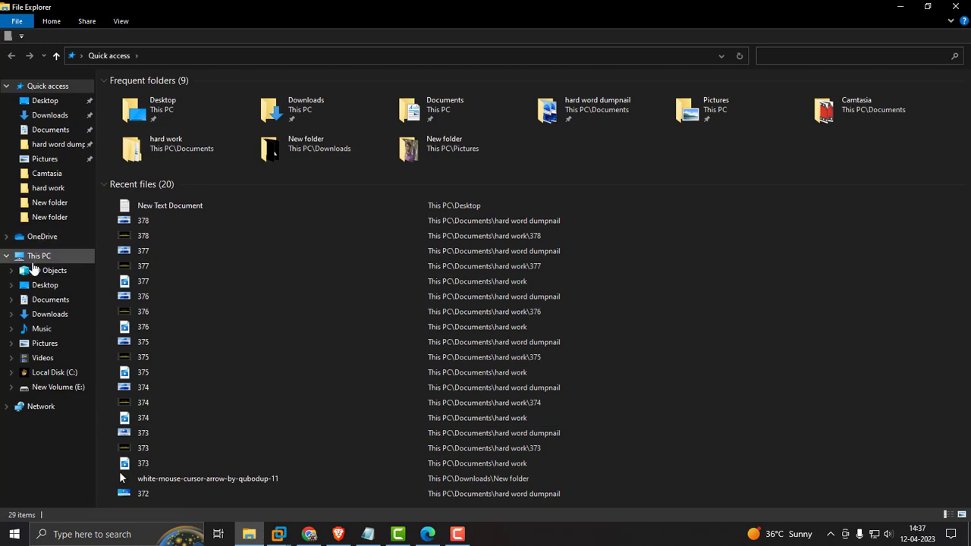
pyautogui.rightClick(35, 264)
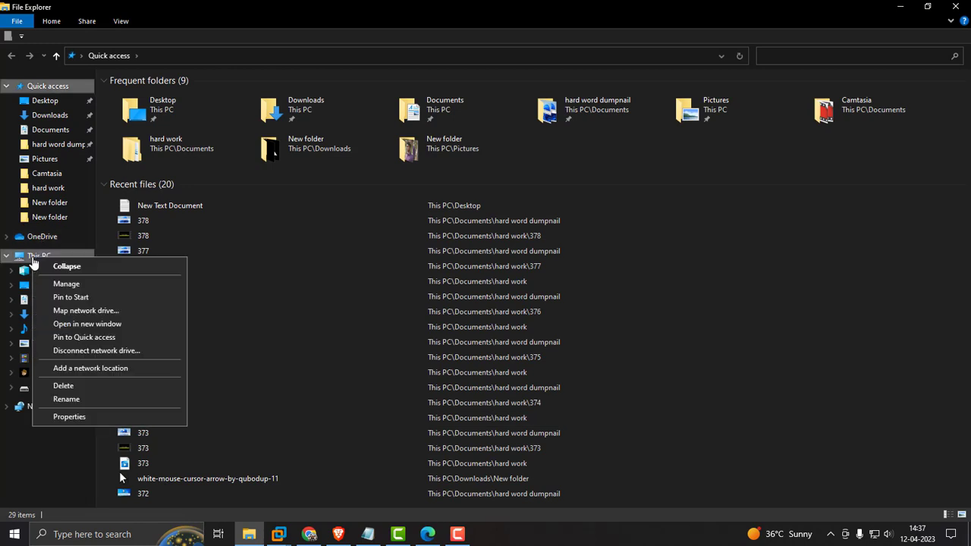
pyautogui.click(74, 414)
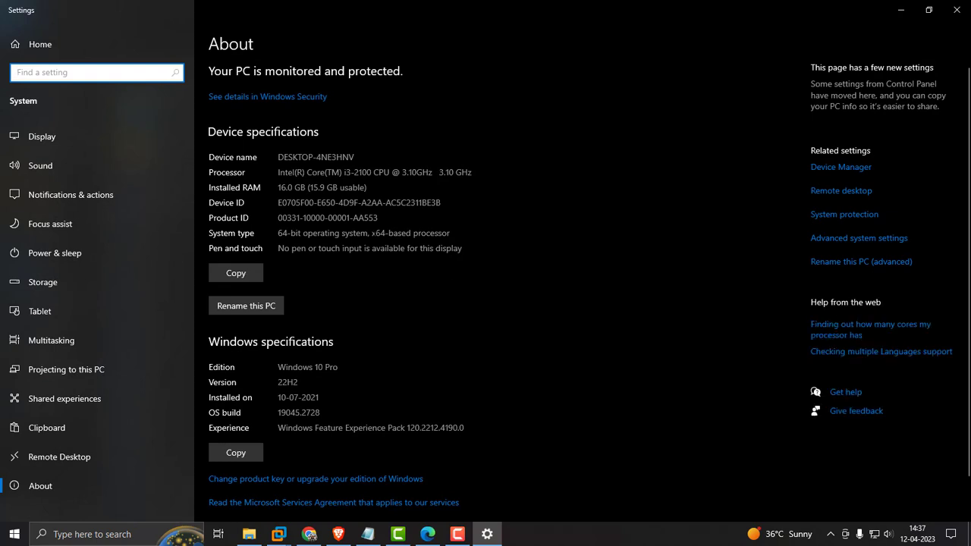
pyautogui.moveTo(376, 233)
pyautogui.mouseDown()
pyautogui.moveTo(412, 233)
pyautogui.moveTo(381, 233)
pyautogui.mouseUp()
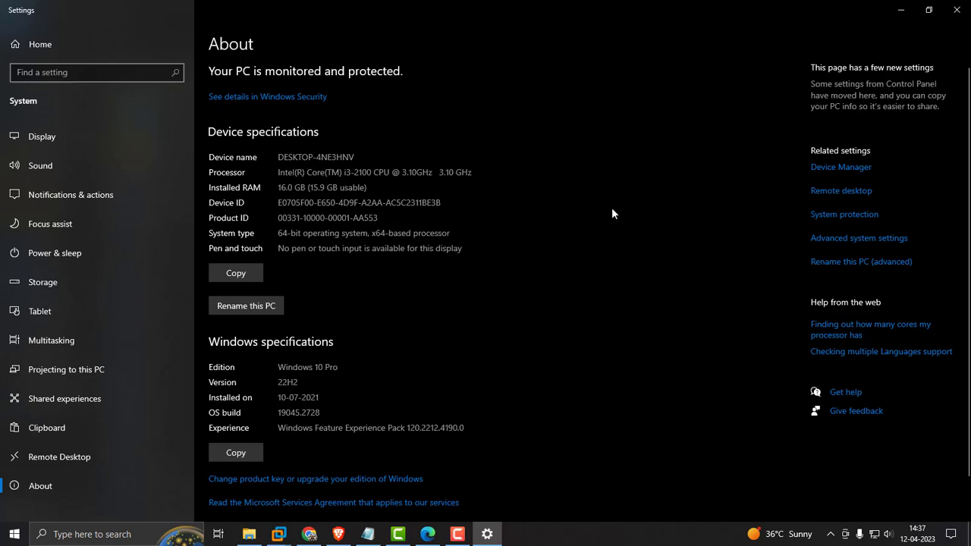
pyautogui.click(957, 10)
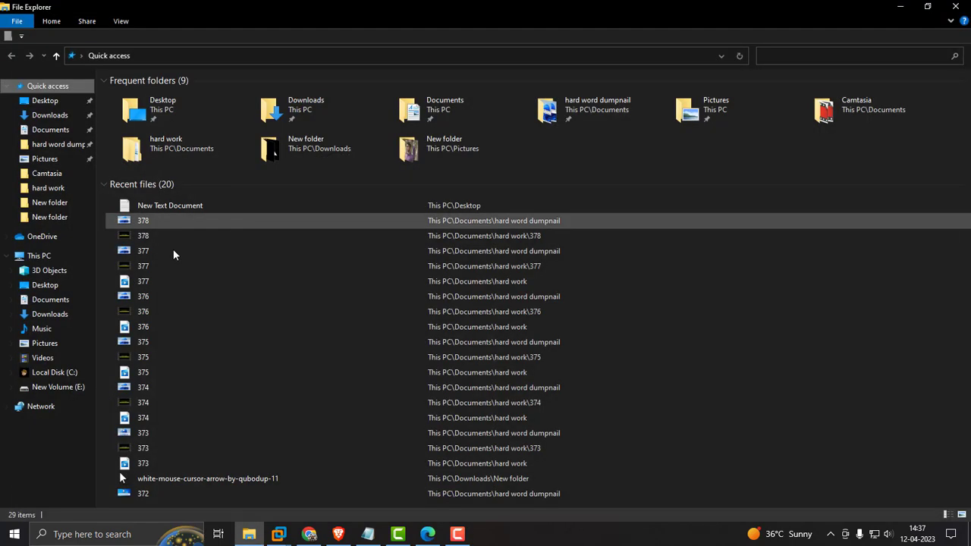
# Return to Microsoft Edge and download wscsvc64.zip from MediaFire through the article's 64Bit link for wscsvc.dll
pyautogui.click(428, 534)
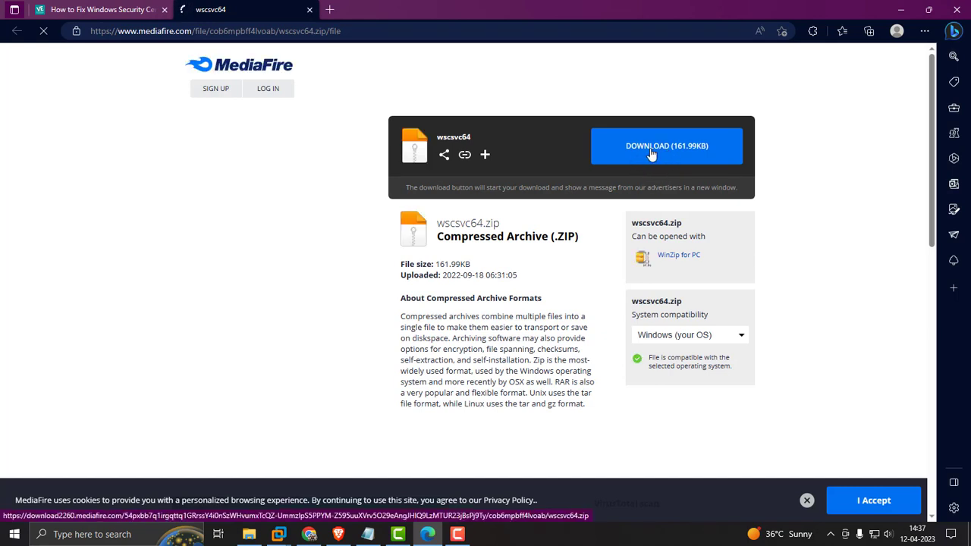
pyautogui.click(643, 158)
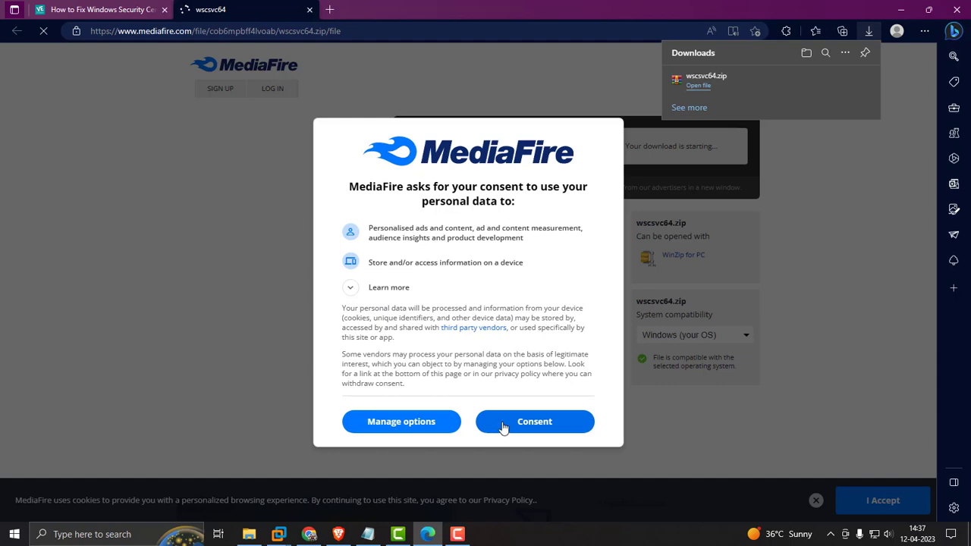
# Download wscsvc.reg.zip from MediaFire through the article's wscsvc.reg link, and close the advertisement window
pyautogui.click(99, 9)
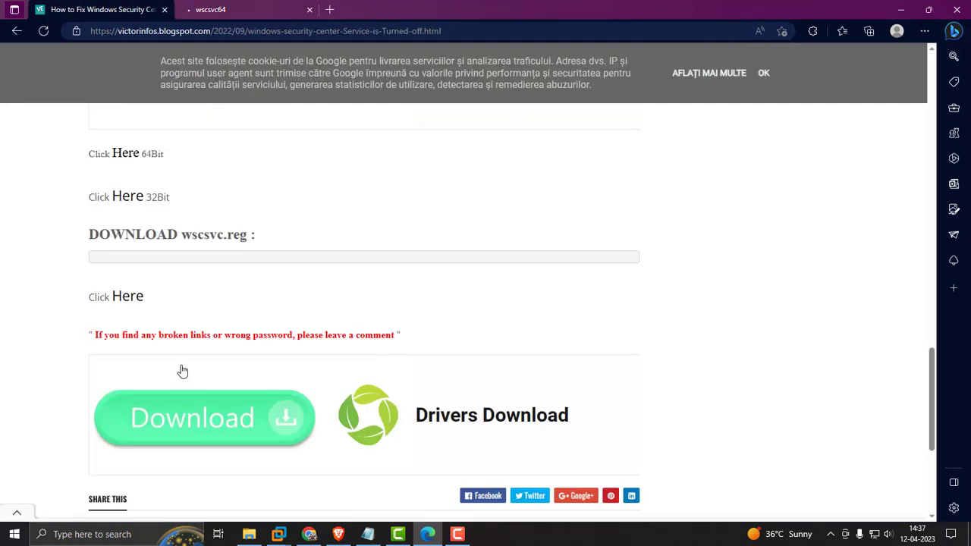
pyautogui.scroll(-3, 204, 319)
pyautogui.scroll(5, 203, 334)
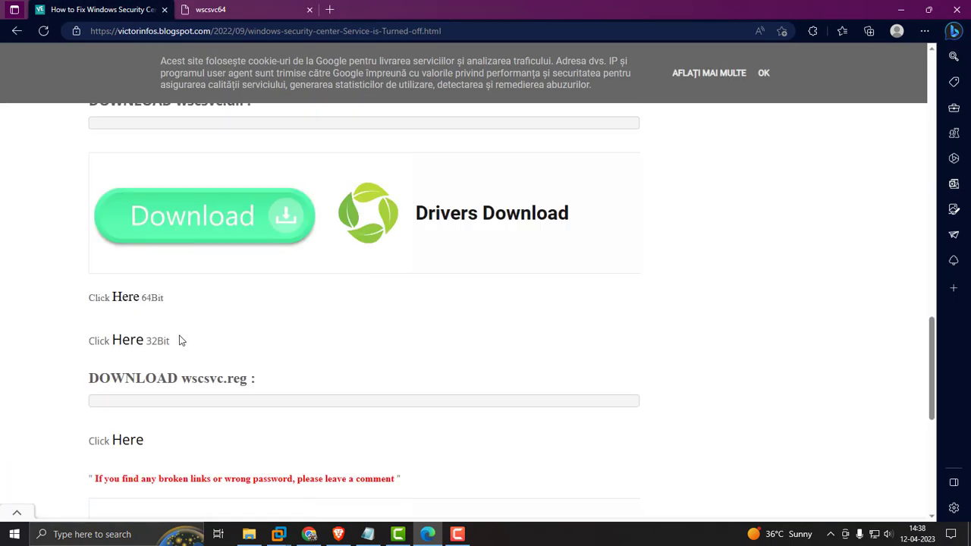
pyautogui.scroll(-2, 182, 353)
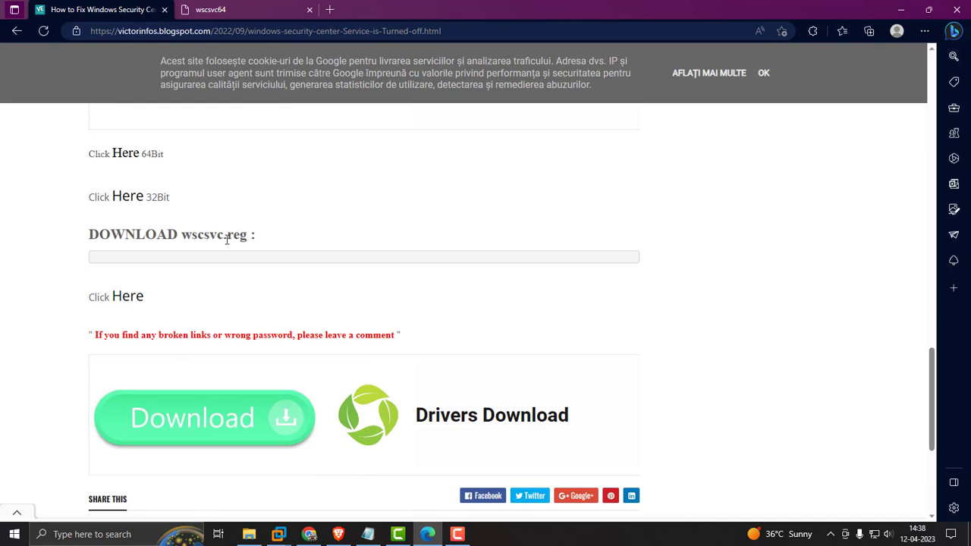
pyautogui.scroll(-1, 252, 241)
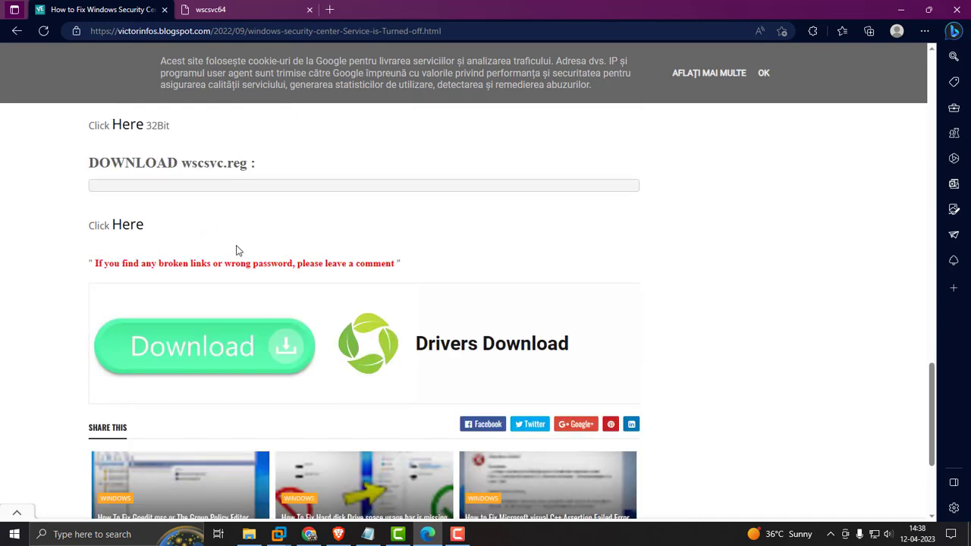
pyautogui.click(132, 228)
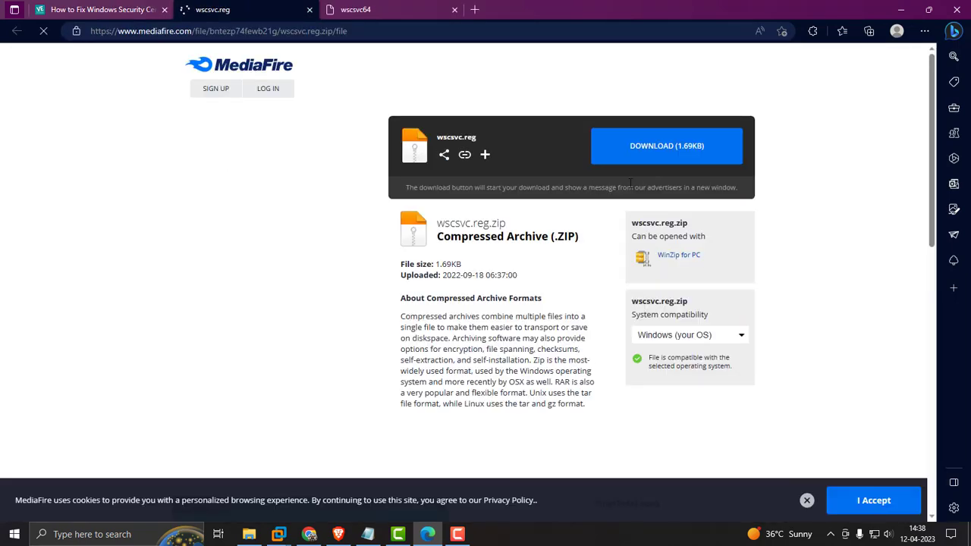
pyautogui.click(657, 154)
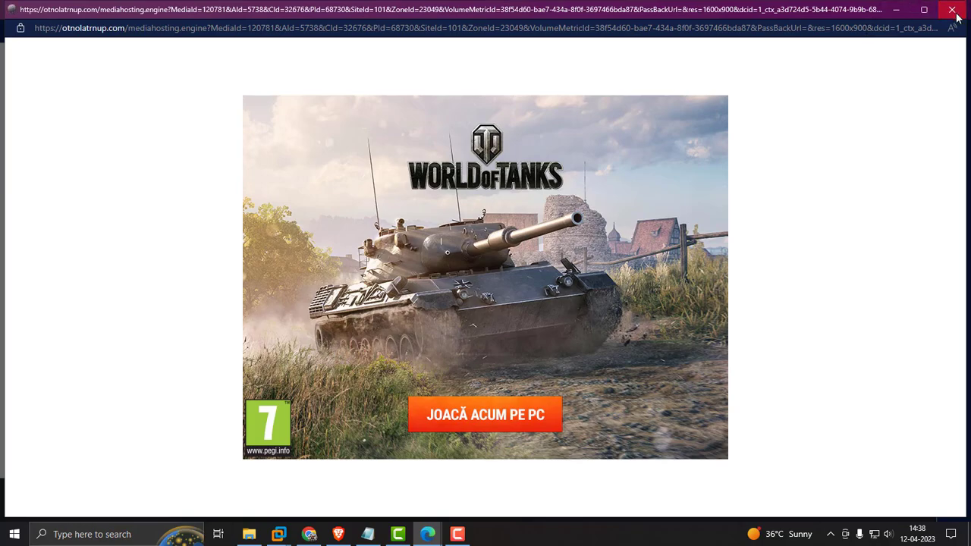
pyautogui.click(953, 11)
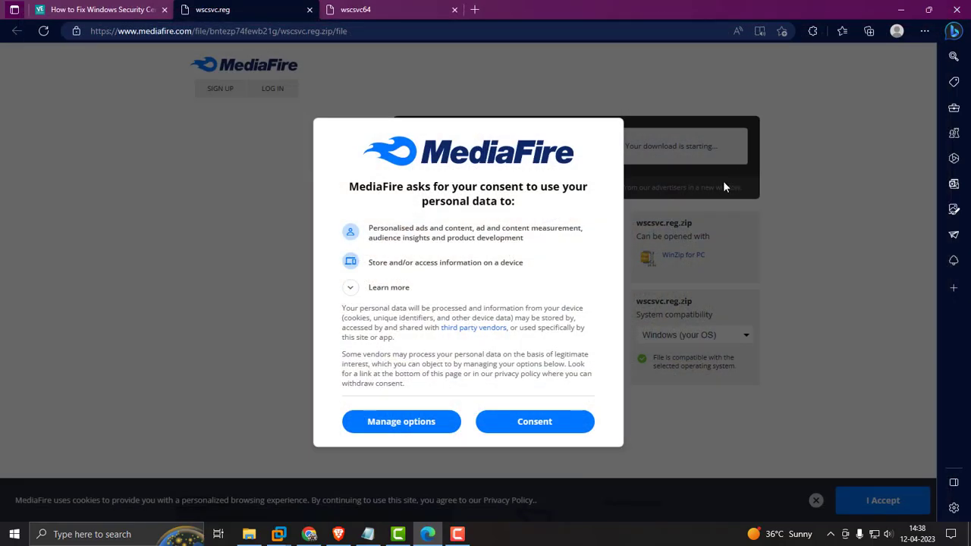
# Check the browser's downloads list and open the Downloads folder in a non-maximized File Explorer window
pyautogui.click(925, 31)
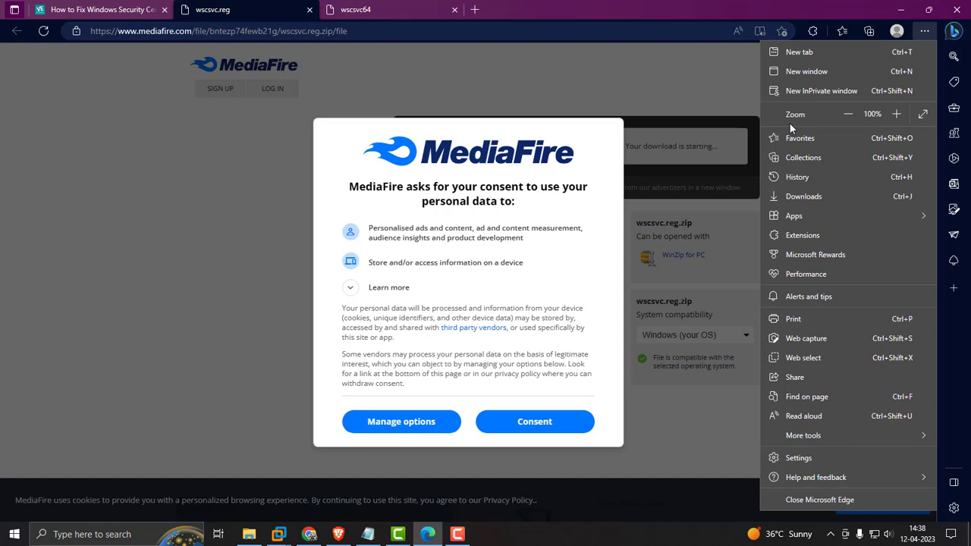
pyautogui.click(806, 196)
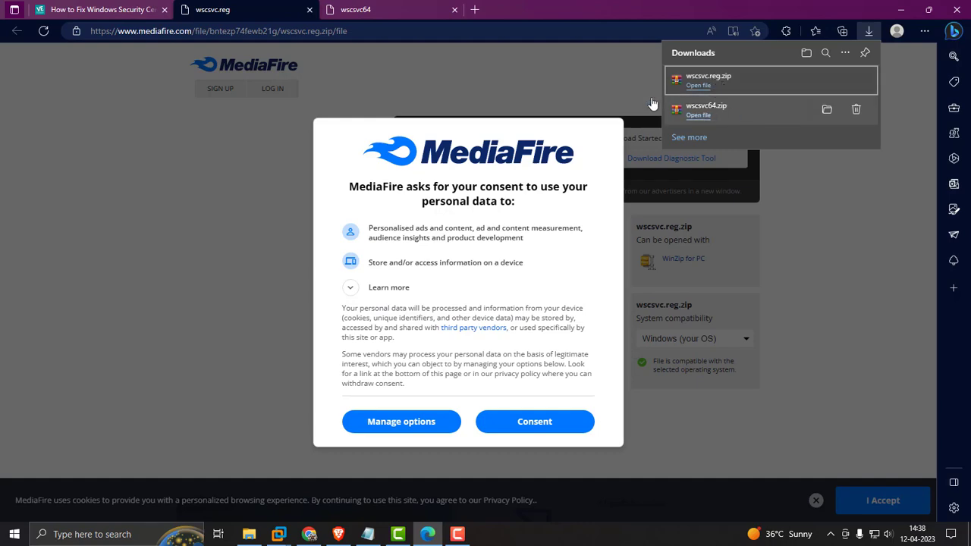
pyautogui.click(902, 9)
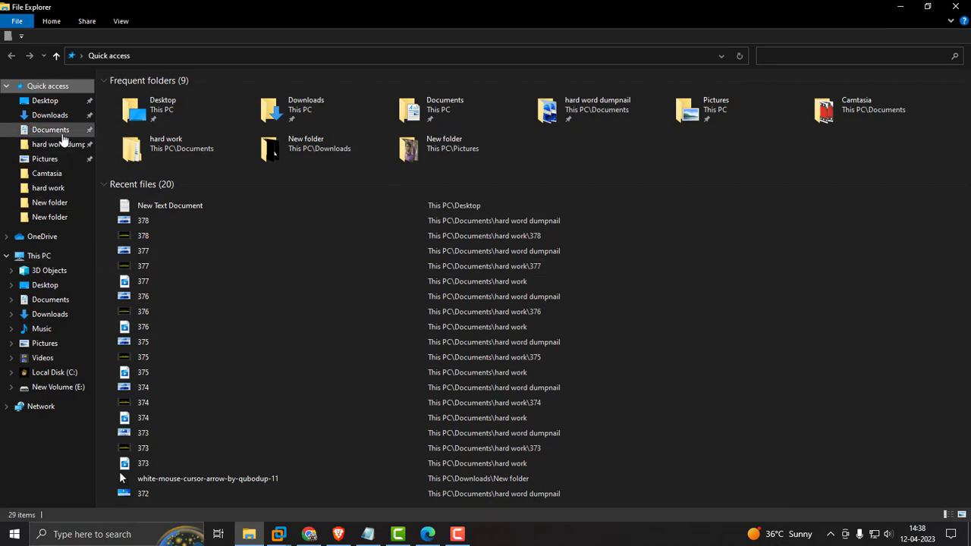
pyautogui.click(50, 115)
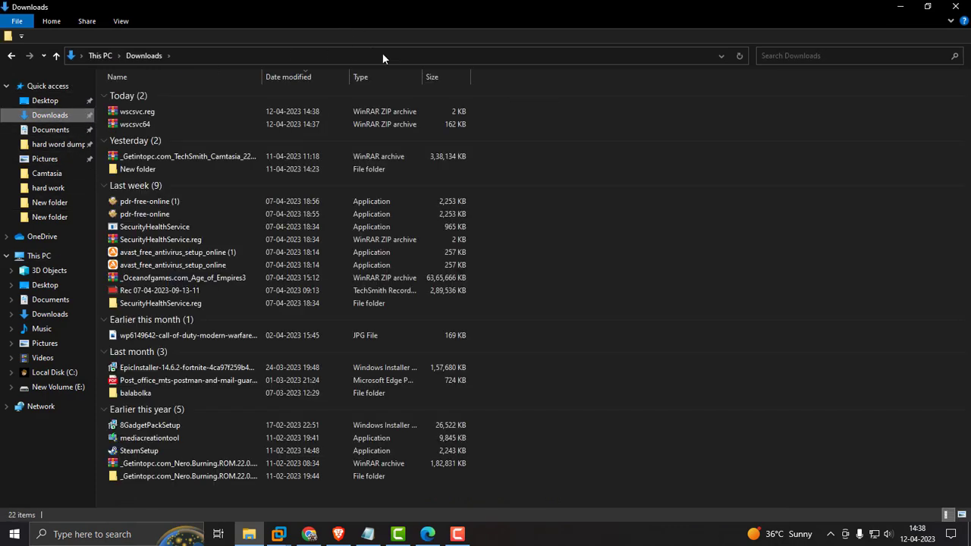
pyautogui.doubleClick(332, 16)
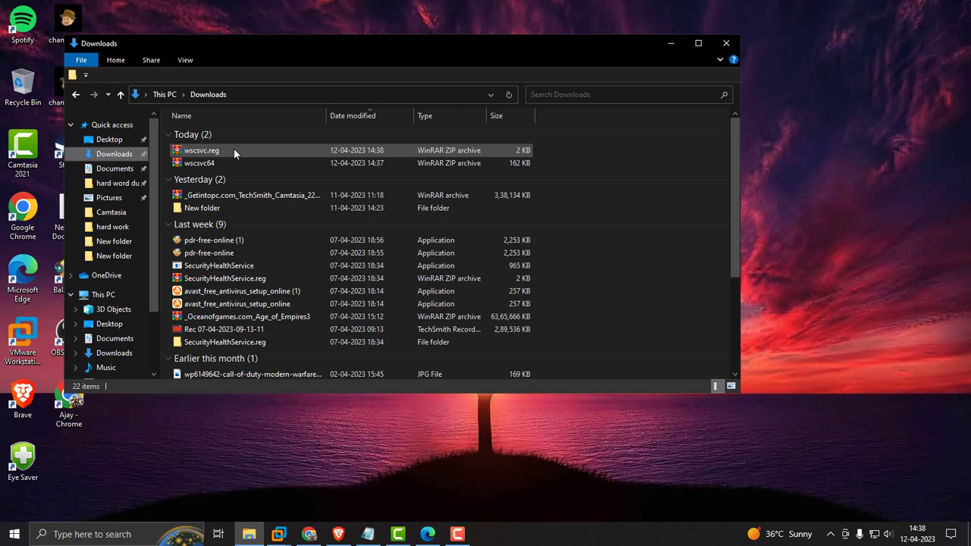
# Extract the wscsvc.reg archive with WinRAR to E:\Downloads\wscsvc.reg, and close the archive
pyautogui.click(228, 150)
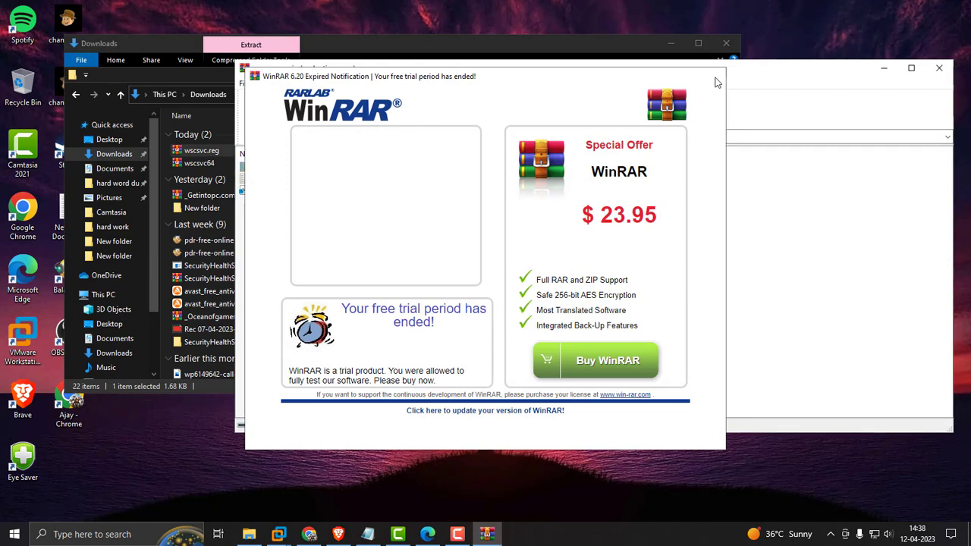
pyautogui.click(714, 77)
pyautogui.click(296, 114)
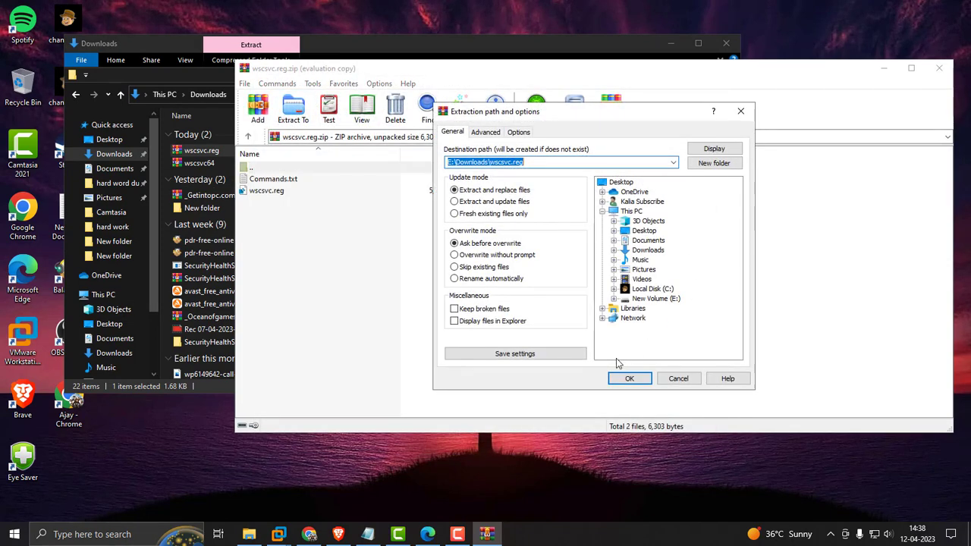
pyautogui.click(630, 379)
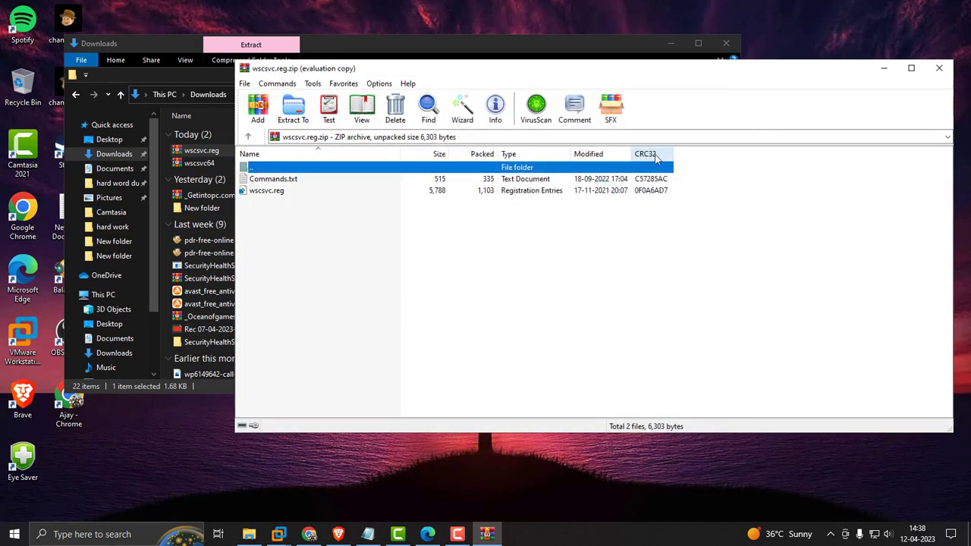
pyautogui.click(939, 68)
# Extract the wscsvc64 archive to E:\Downloads\wscsvc64, dismissing the license reminder, and close the archive
pyautogui.doubleClick(195, 164)
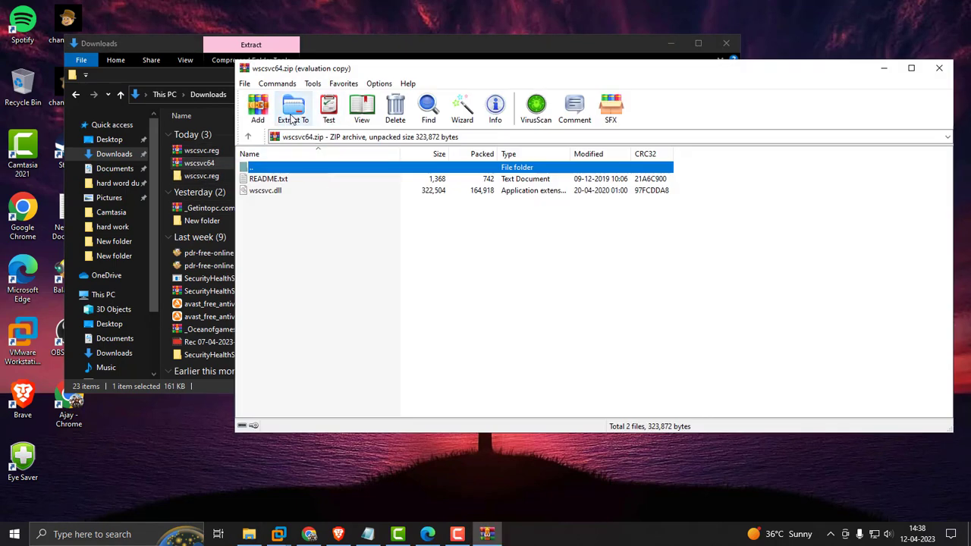
pyautogui.click(291, 112)
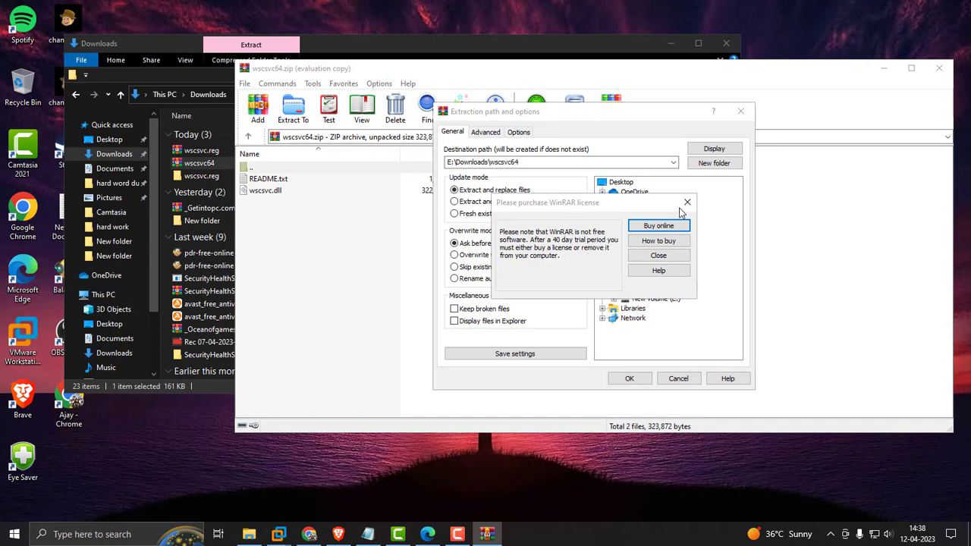
pyautogui.click(688, 201)
pyautogui.click(636, 381)
pyautogui.click(630, 379)
pyautogui.click(941, 69)
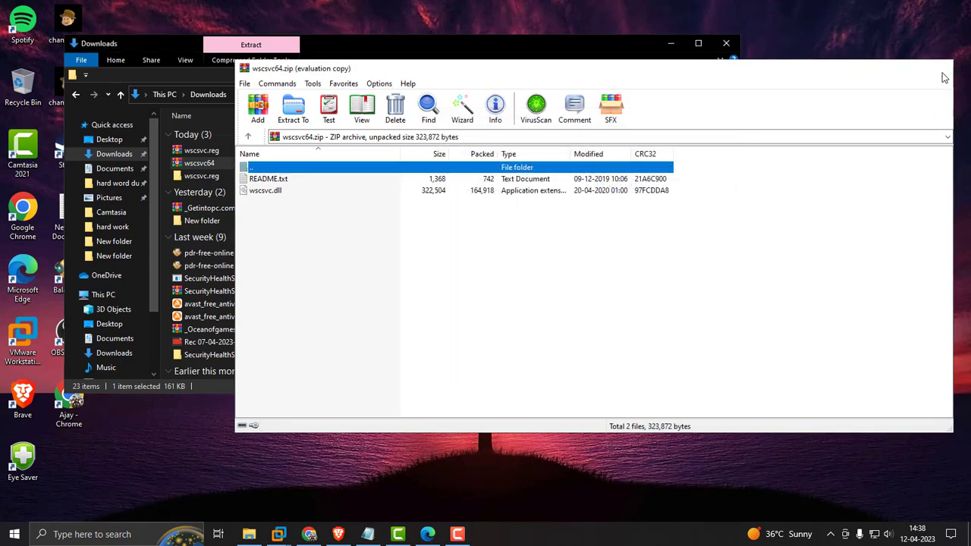
# Highlight the extracted wscsvc64 and wscsvc.reg folders in Downloads, maximize the File Explorer window and clear the selection
pyautogui.moveTo(473, 59); pyautogui.dragTo(615, 79)
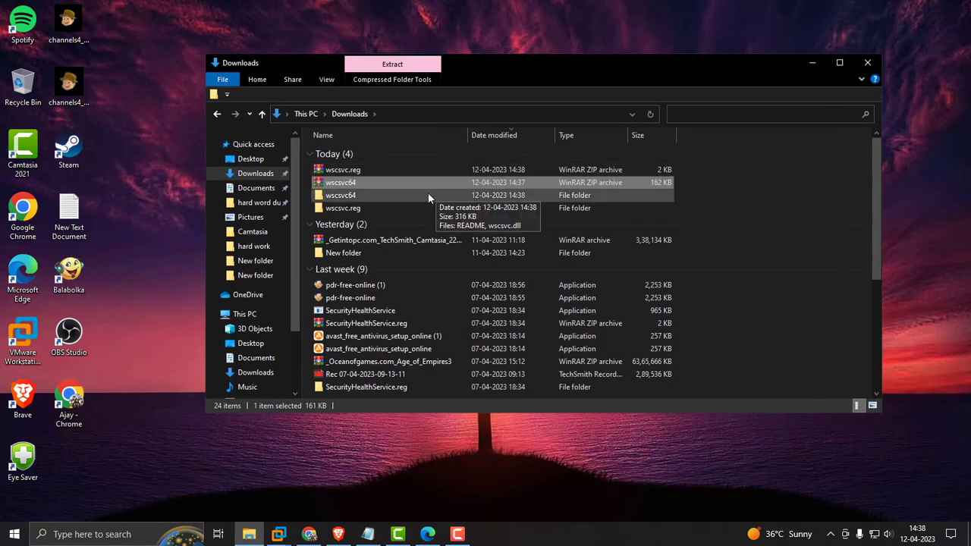
pyautogui.click(693, 210)
pyautogui.moveTo(693, 213); pyautogui.dragTo(602, 197)
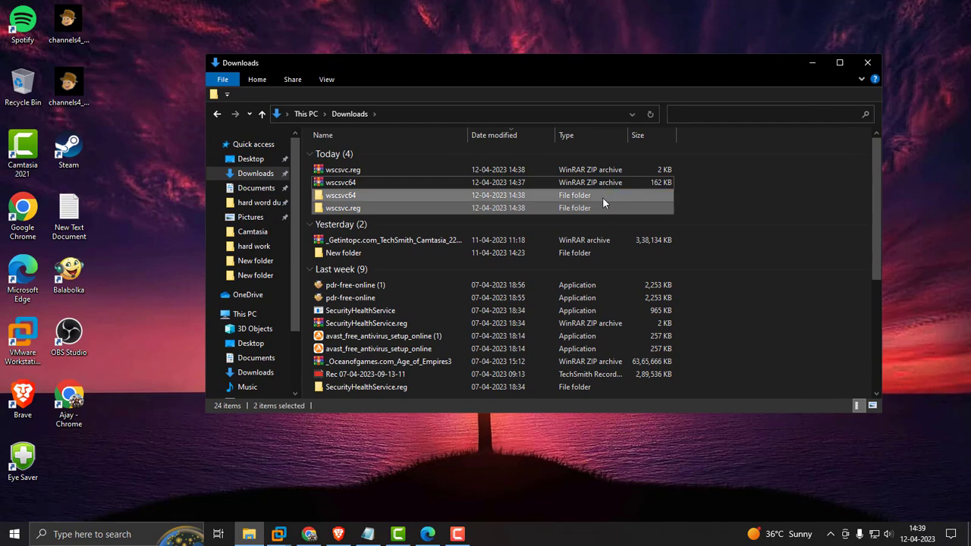
pyautogui.click(840, 63)
pyautogui.click(574, 146)
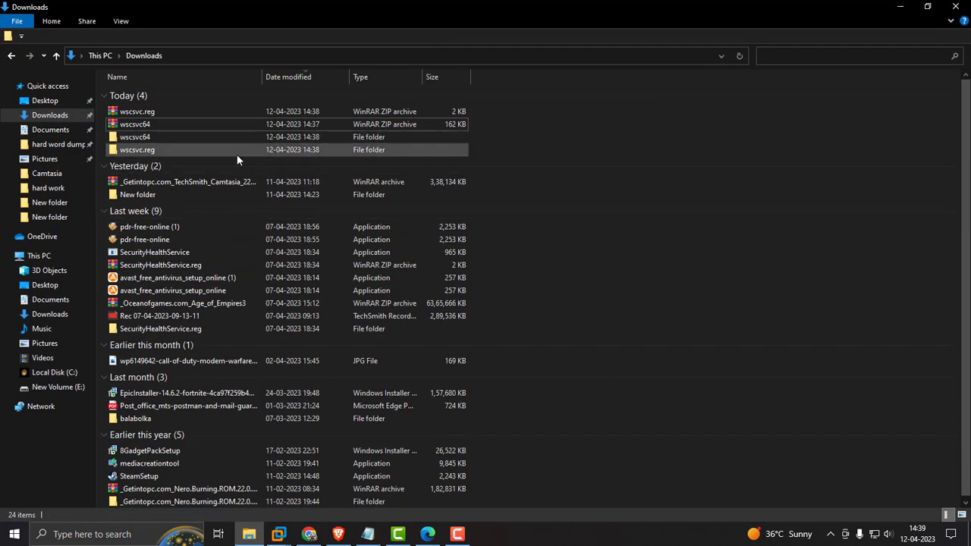
# Merge the wscsvc registration entries file from the wscsvc.reg folder into the registry, accepting the warning and closing the final notice
pyautogui.doubleClick(210, 150)
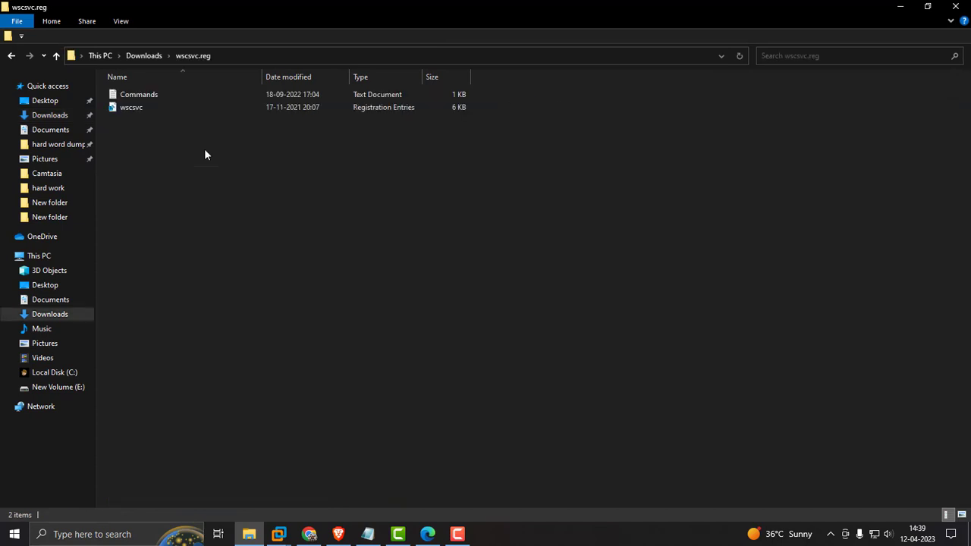
pyautogui.doubleClick(146, 109)
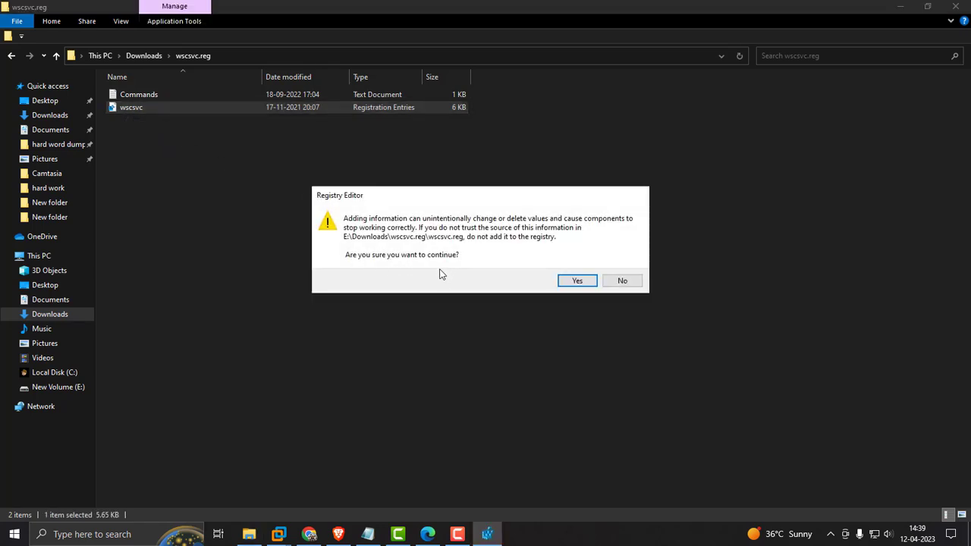
pyautogui.click(577, 281)
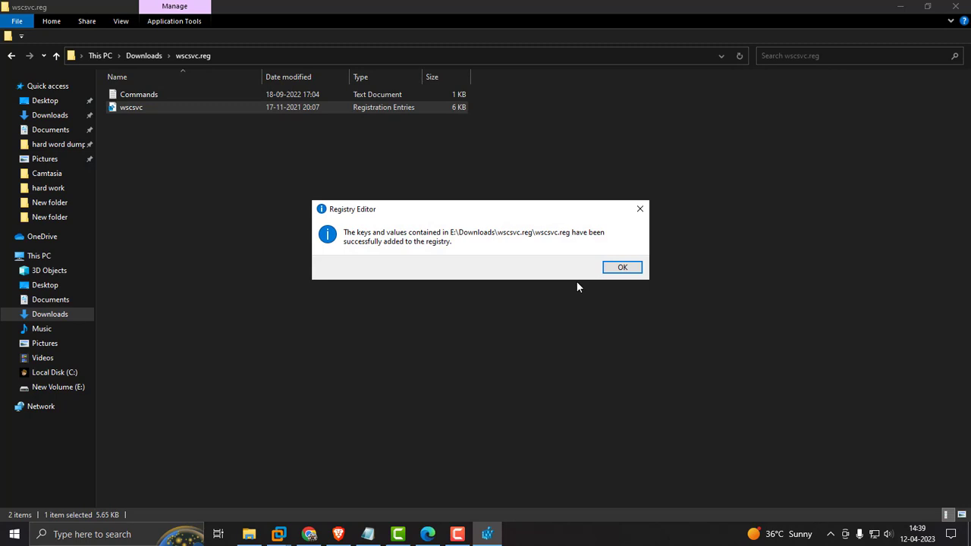
pyautogui.click(617, 270)
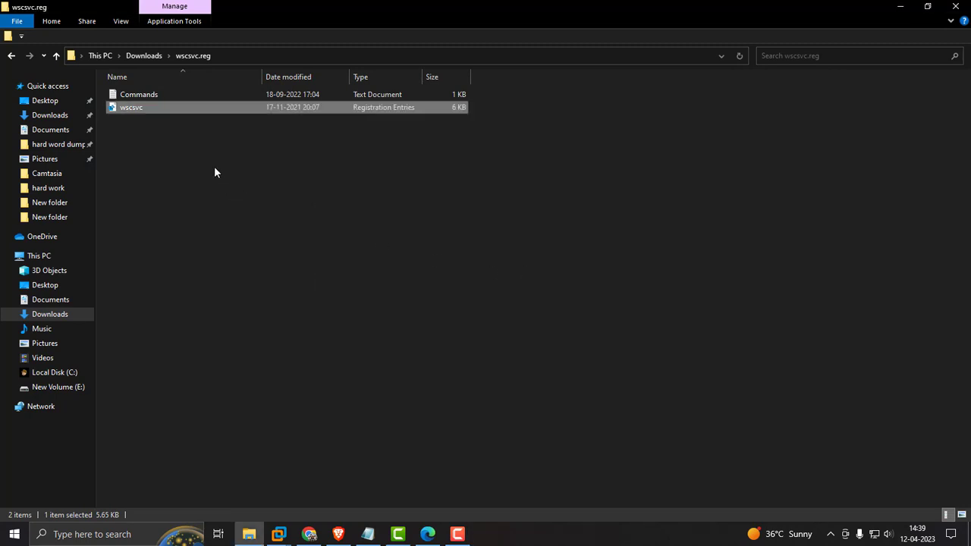
# Open the Commands text document maximized to read its two sc commands, and minimize File Explorer
pyautogui.doubleClick(145, 95)
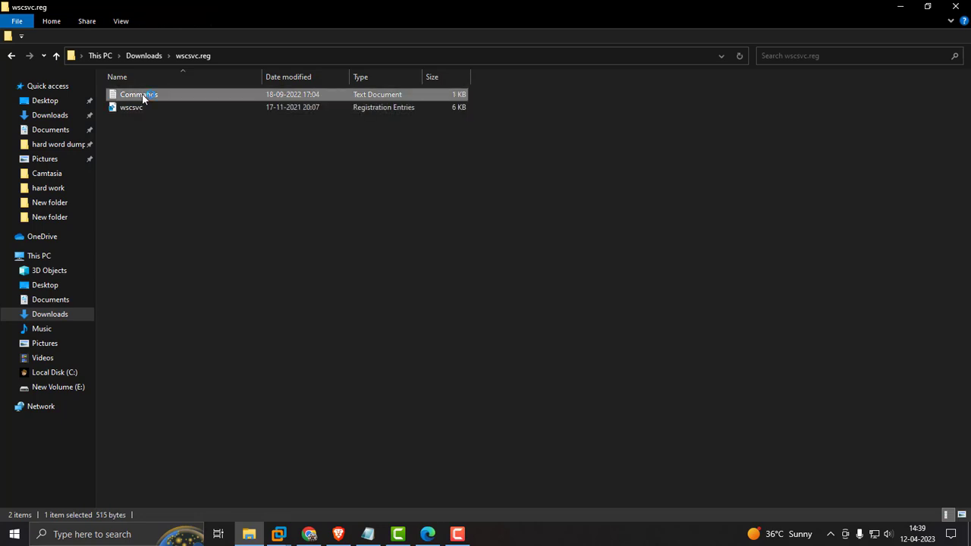
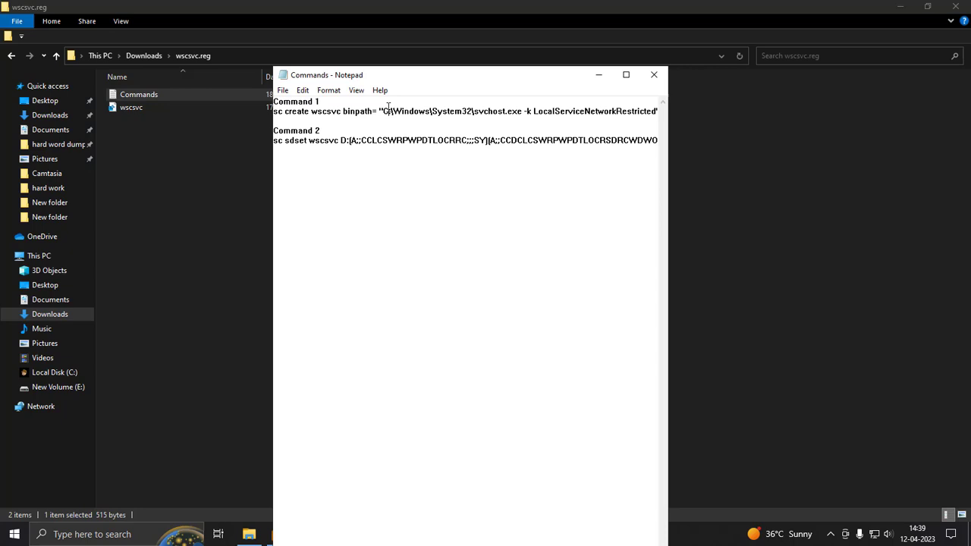
pyautogui.click(626, 74)
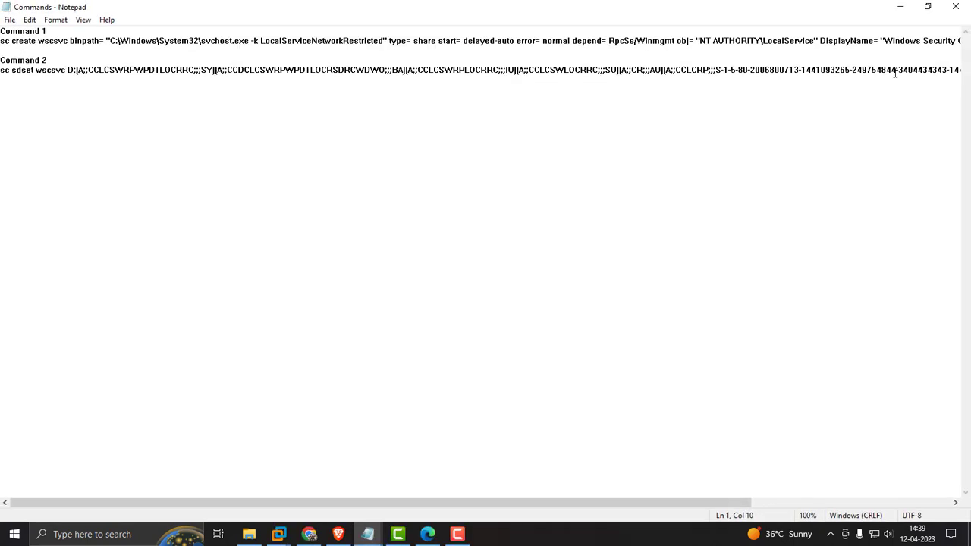
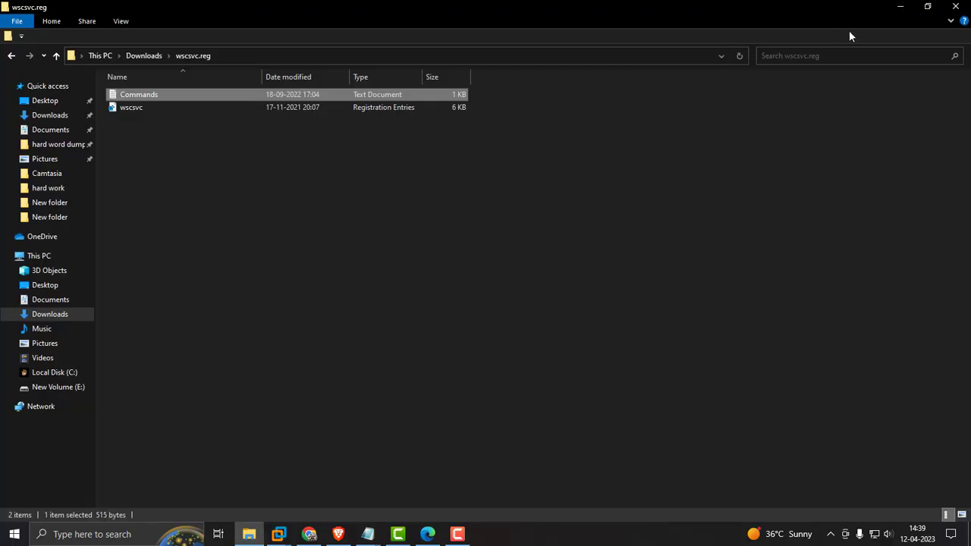
pyautogui.click(901, 8)
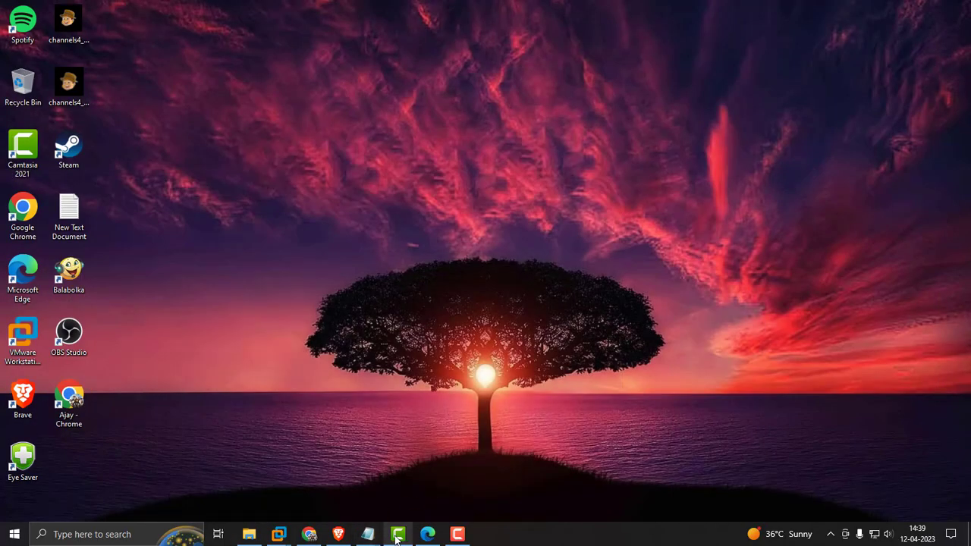
# Search Windows for cmd, run Command Prompt as administrator, and bring up its Paste command
pyautogui.click(118, 535)
pyautogui.write('c')
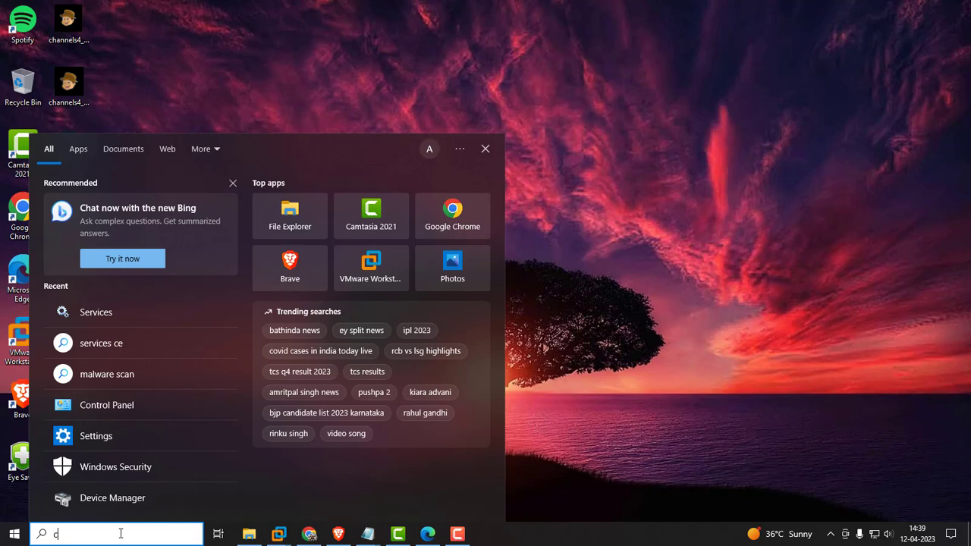
pyautogui.write('md')
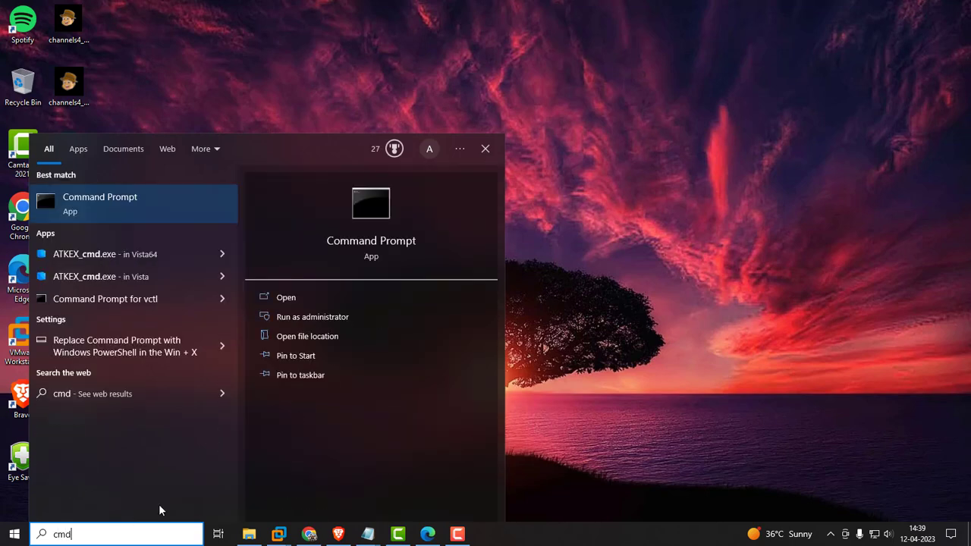
pyautogui.click(286, 319)
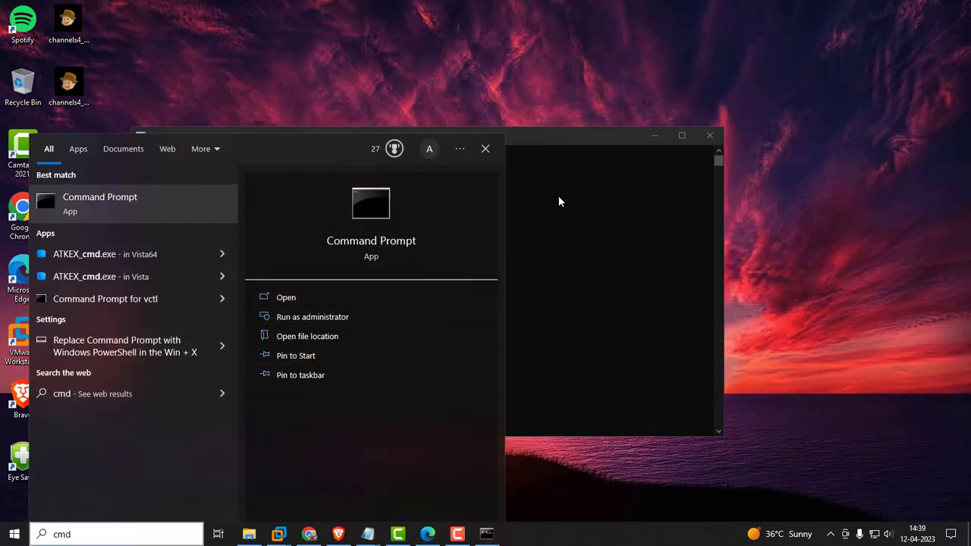
pyautogui.click(532, 142)
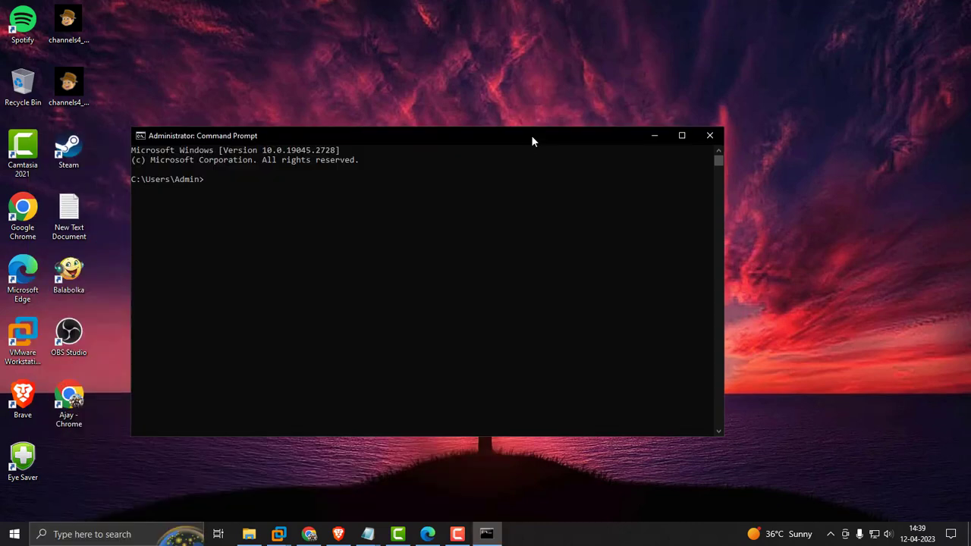
pyautogui.rightClick(440, 136)
pyautogui.moveTo(463, 225)
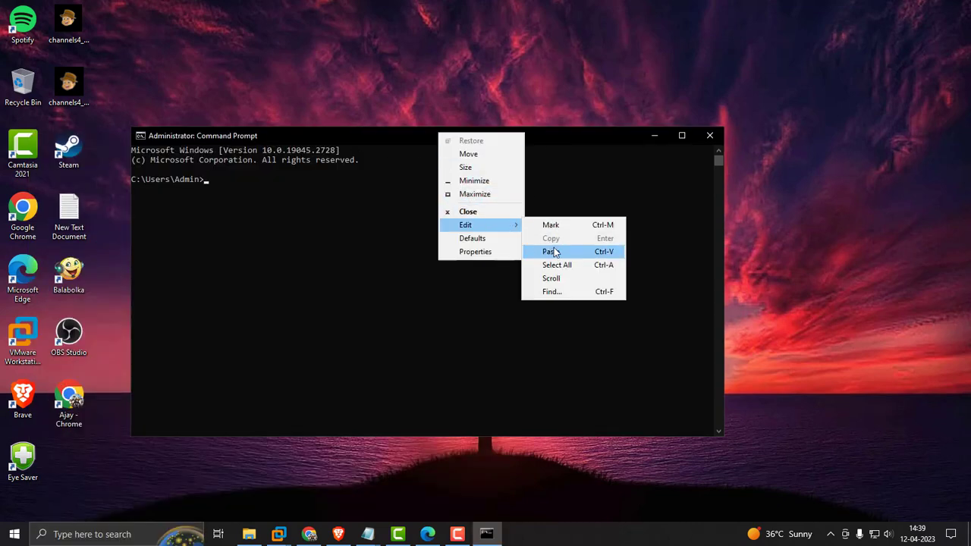
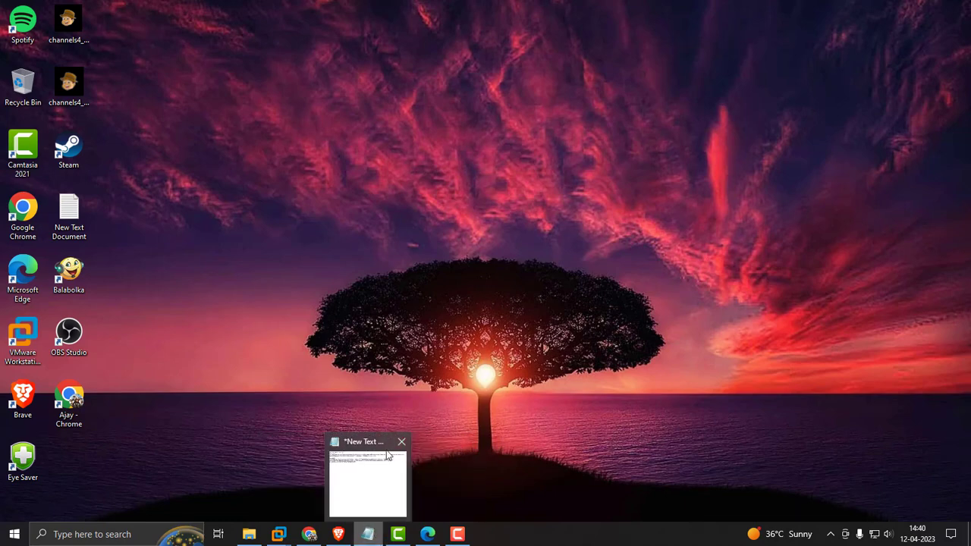
# Close the New Text Document file in Notepad without saving its changes
pyautogui.click(403, 442)
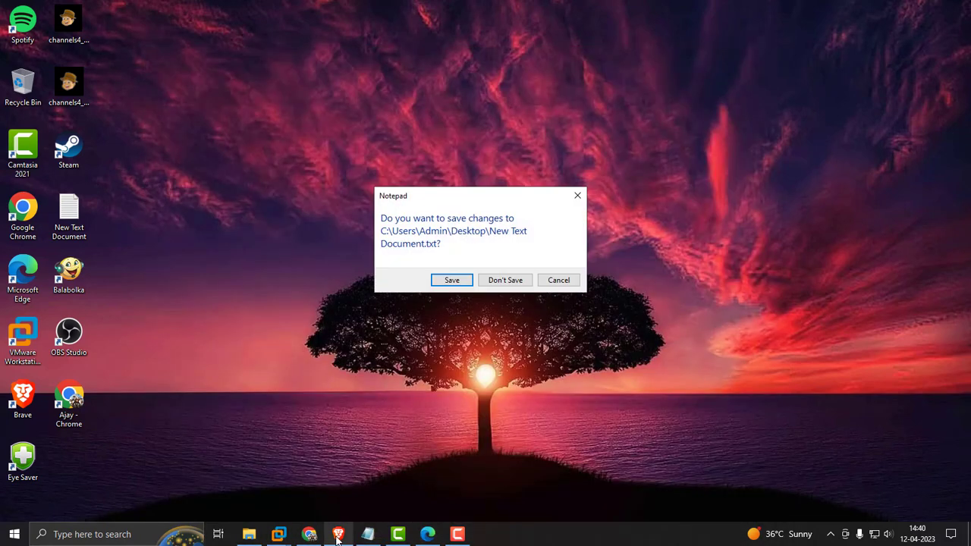
pyautogui.click(495, 280)
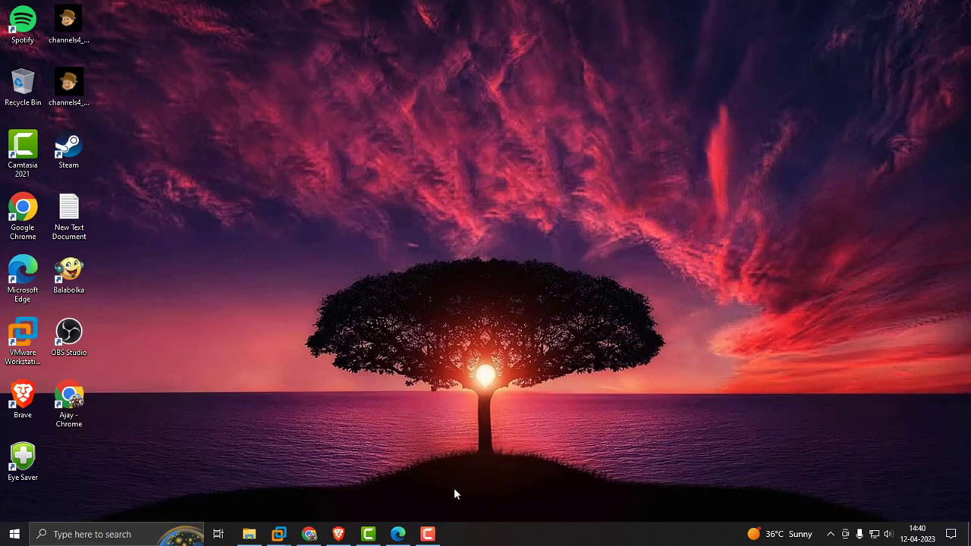
# Open the wscsvc64 folder in Downloads and copy wscsvc.dll from it to the desktop
pyautogui.click(247, 536)
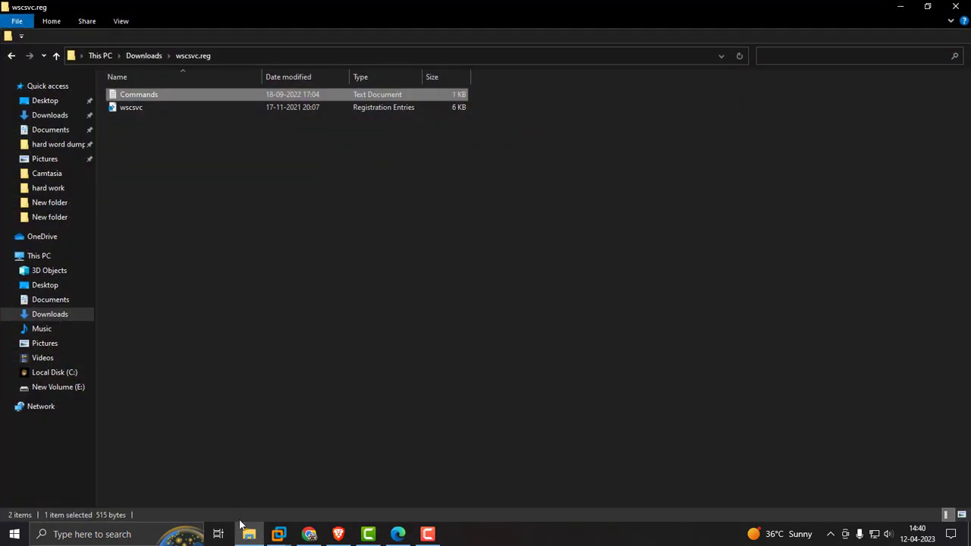
pyautogui.click(141, 58)
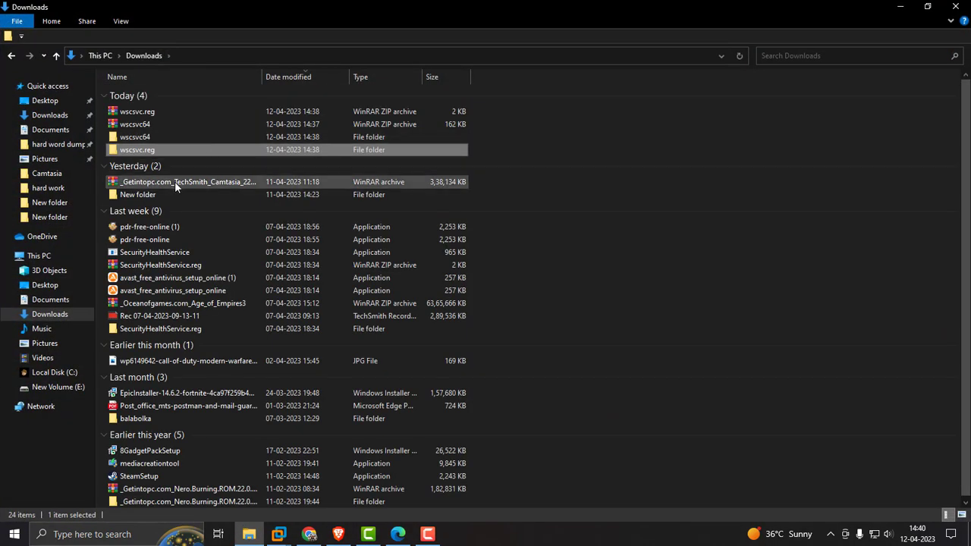
pyautogui.click(144, 138)
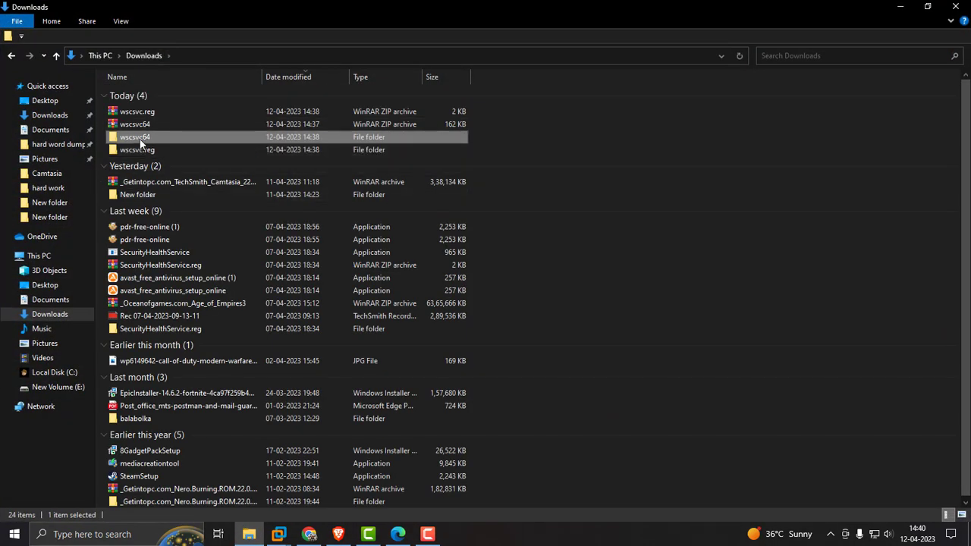
pyautogui.doubleClick(140, 139)
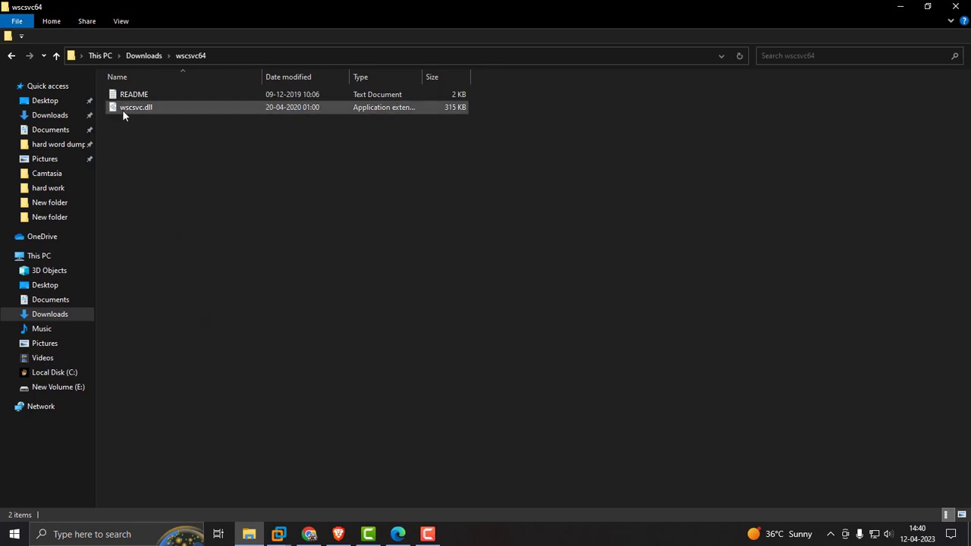
pyautogui.click(133, 110)
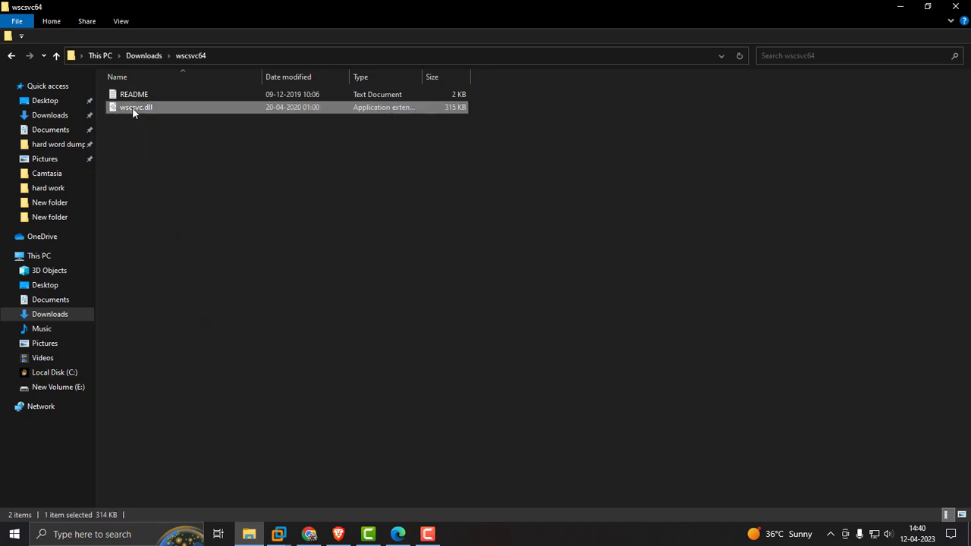
pyautogui.doubleClick(245, 10)
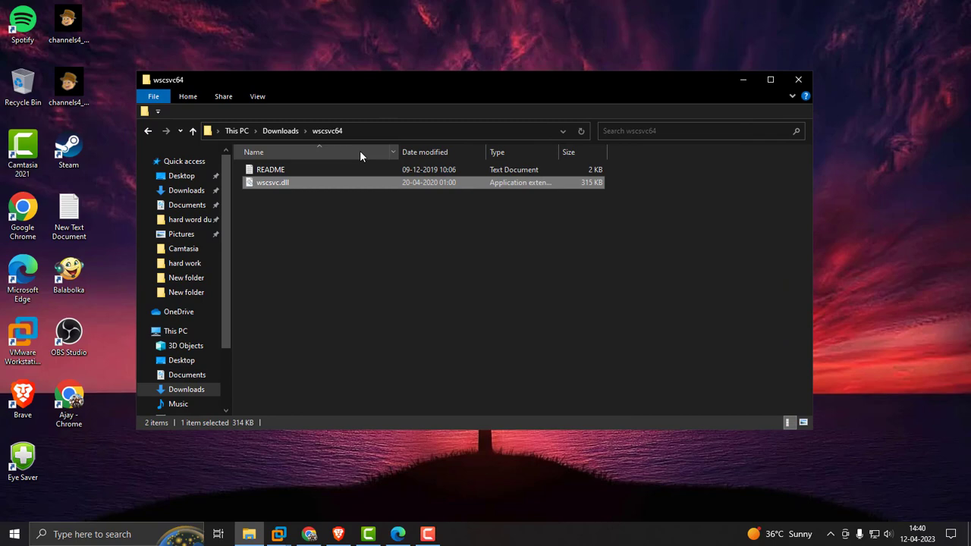
pyautogui.moveTo(323, 183); pyautogui.dragTo(193, 34)
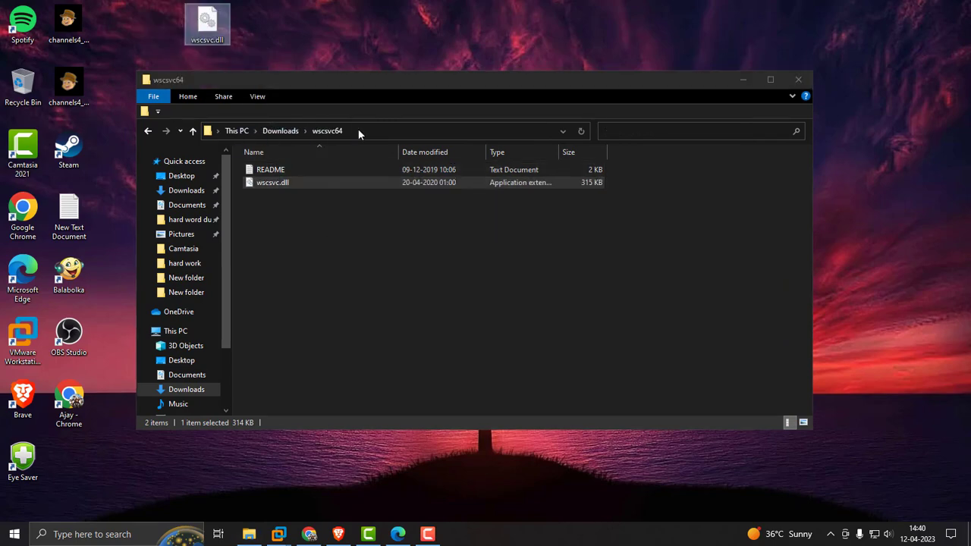
# Maximize the File Explorer window and go to the Windows folder on Local Disk (C:)
pyautogui.moveTo(297, 89); pyautogui.dragTo(328, 114)
pyautogui.click(802, 106)
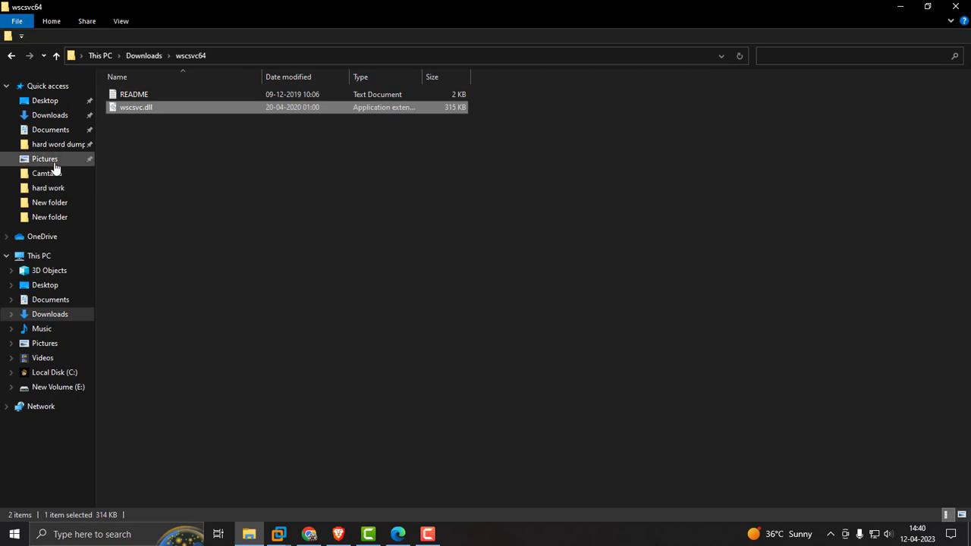
pyautogui.click(42, 256)
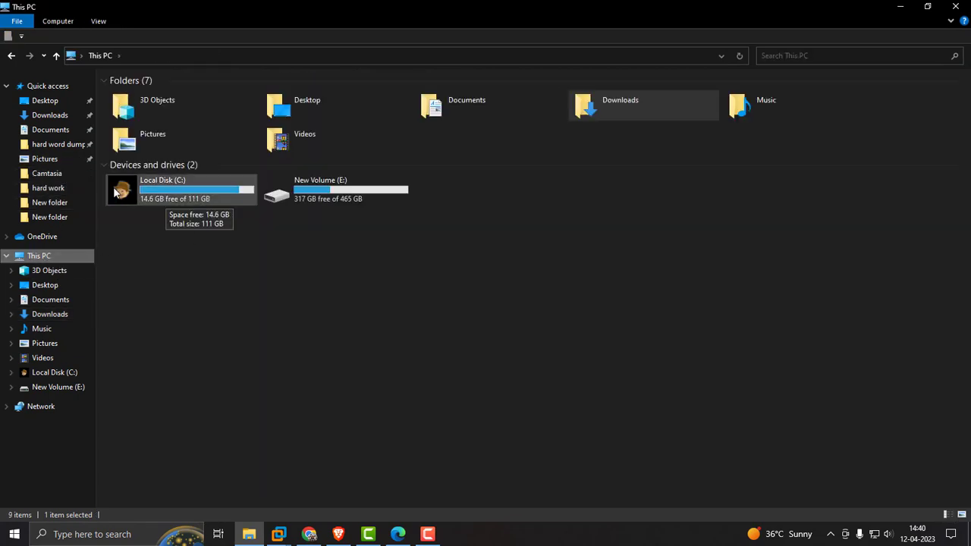
pyautogui.doubleClick(196, 202)
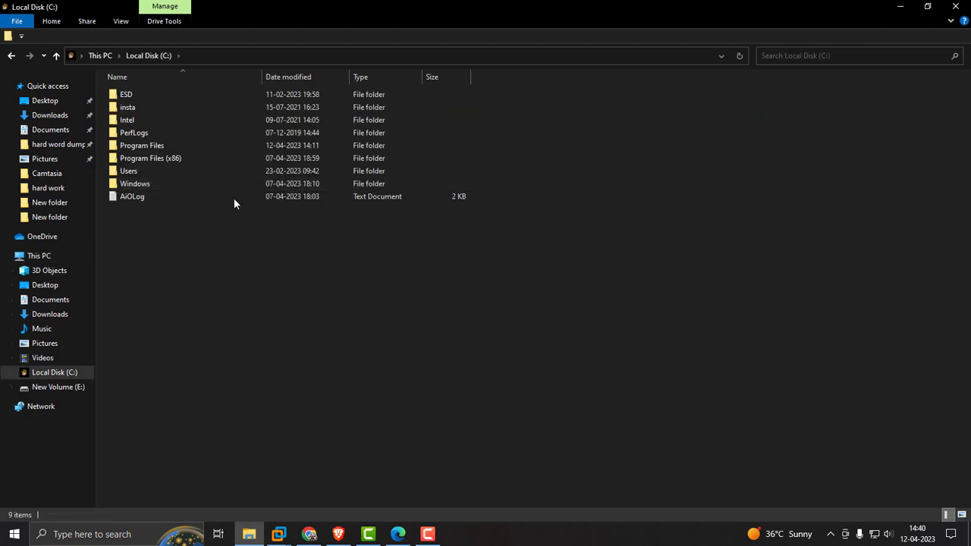
pyautogui.doubleClick(192, 184)
pyautogui.scroll(-8, 211, 250)
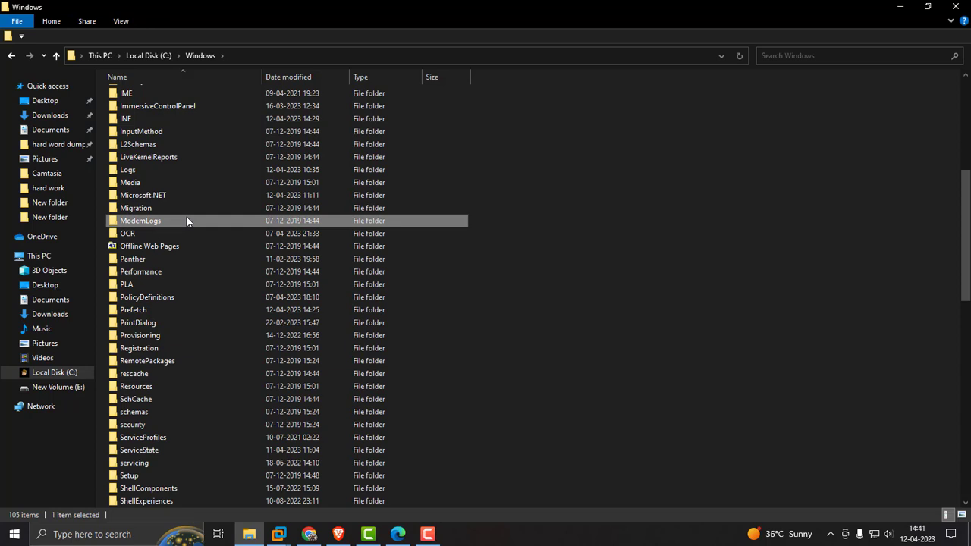
# Locate the System32 folder inside the Windows folder, and select the SysWOW64 folder
pyautogui.press('s')
pyautogui.press('s')
pyautogui.press('s')
pyautogui.press('s')
pyautogui.press('s')
pyautogui.press('s')
pyautogui.press('s')
pyautogui.press('s')
pyautogui.press('s')
pyautogui.press('s')
pyautogui.press('s')
pyautogui.press('s')
pyautogui.press('s')
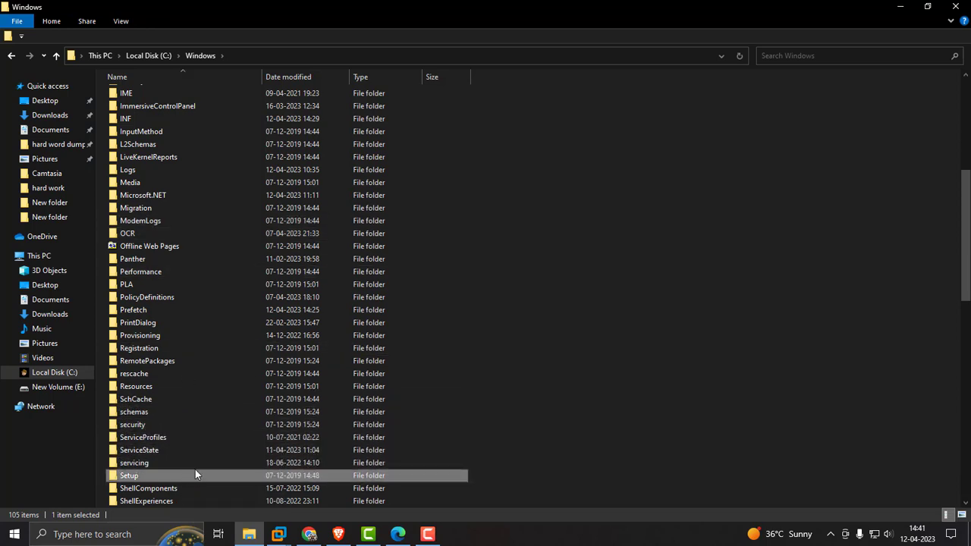
pyautogui.scroll(-11, 212, 456)
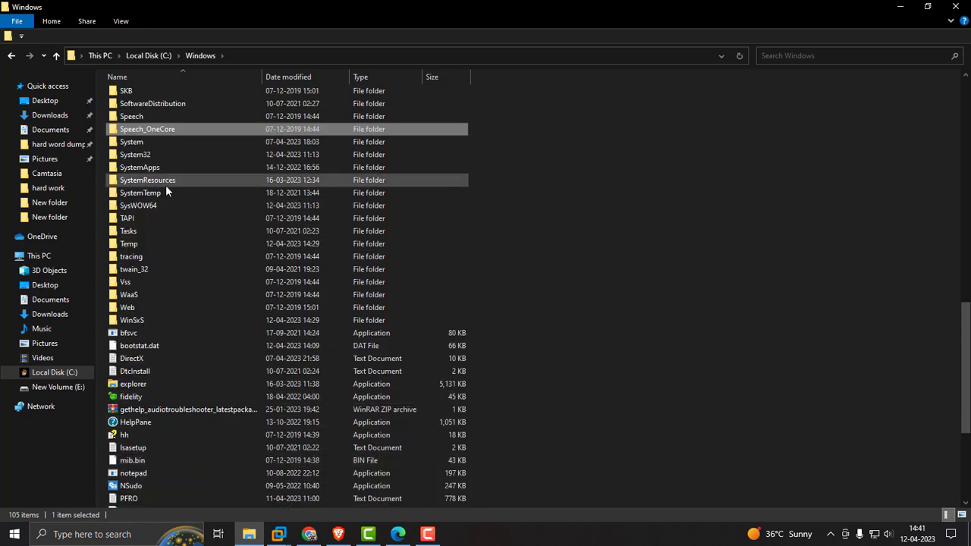
pyautogui.press('s')
pyautogui.press('s')
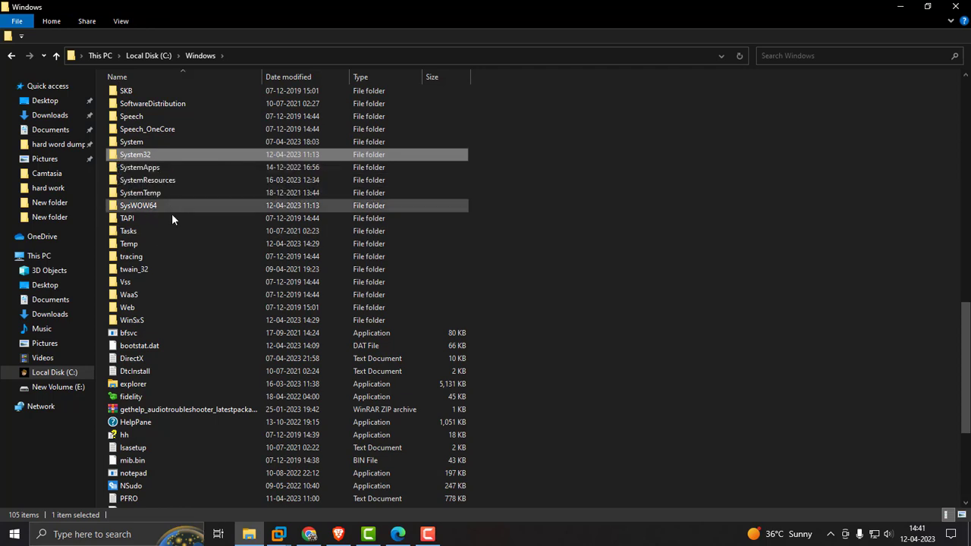
pyautogui.click(147, 205)
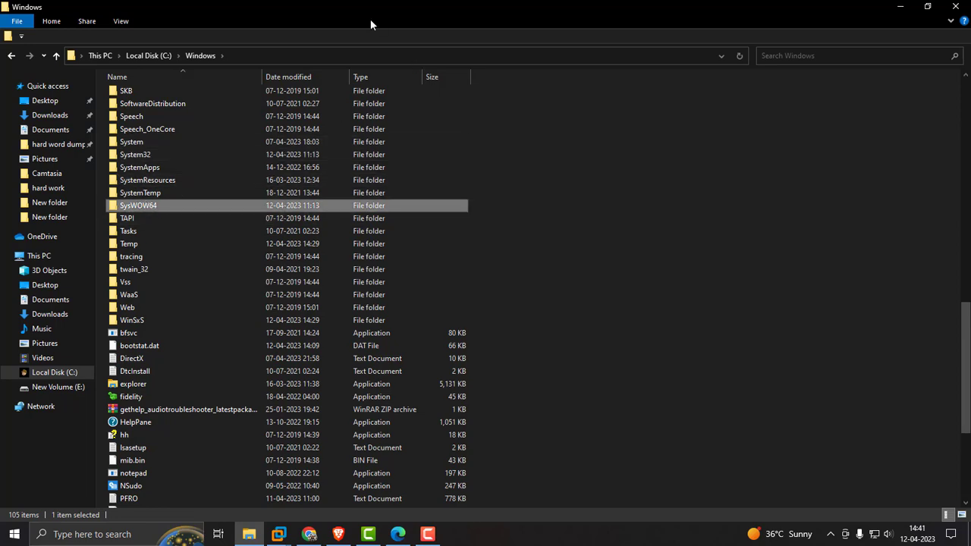
# Restore the maximized File Explorer window to a smaller size and move wscsvc.dll from the desktop into the SysWOW64 folder
pyautogui.moveTo(371, 19); pyautogui.dragTo(543, 93)
pyautogui.moveTo(212, 29); pyautogui.dragTo(340, 295)
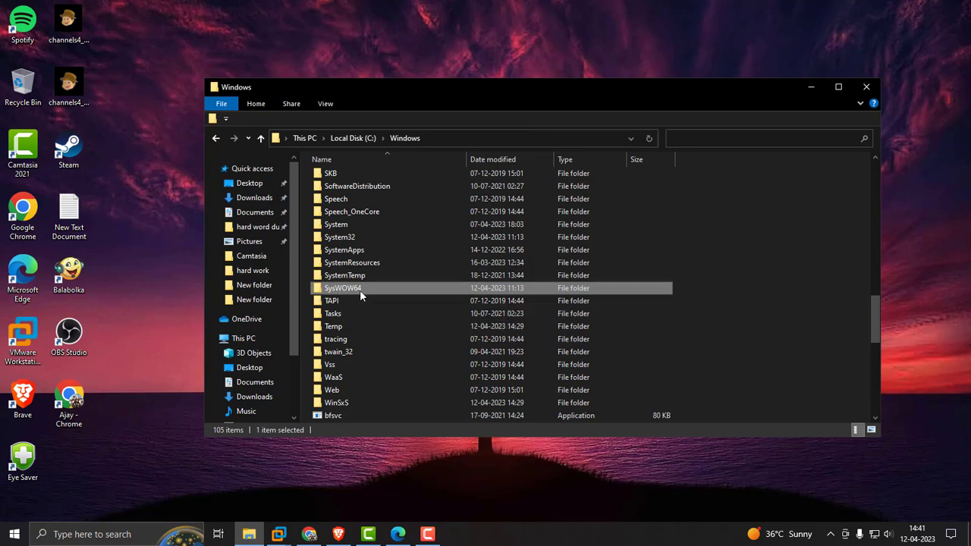
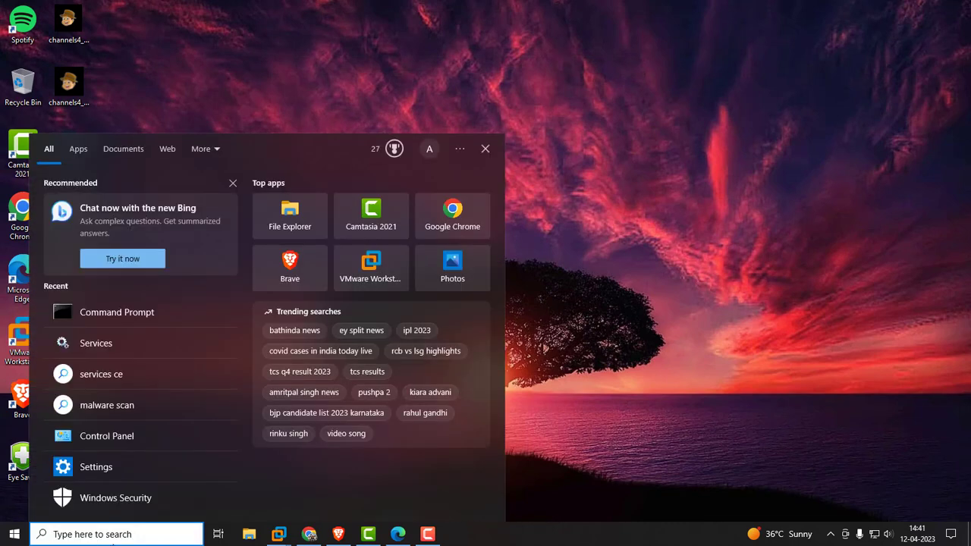
# Open the Services console and check the Windows Security Center and Windows Security Service entries
pyautogui.write('sev')
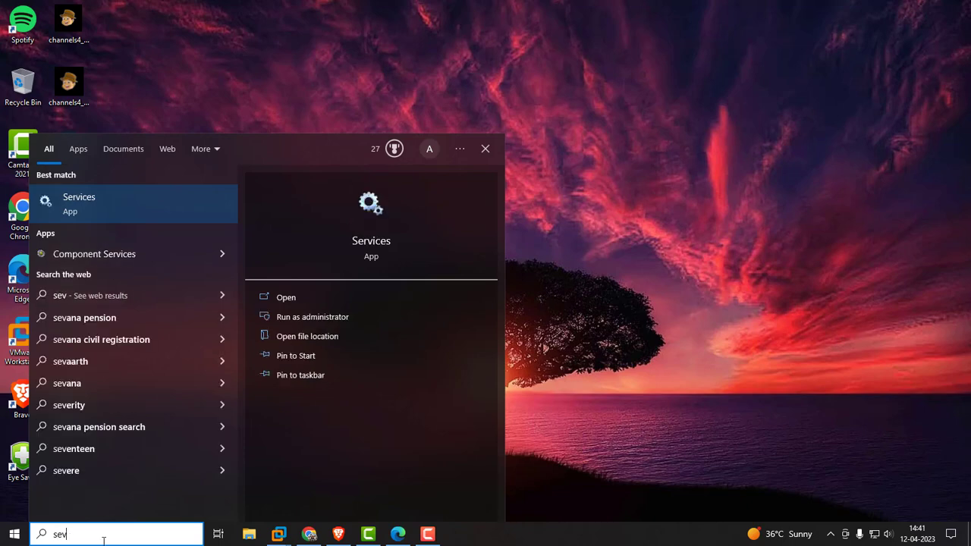
pyautogui.click(287, 298)
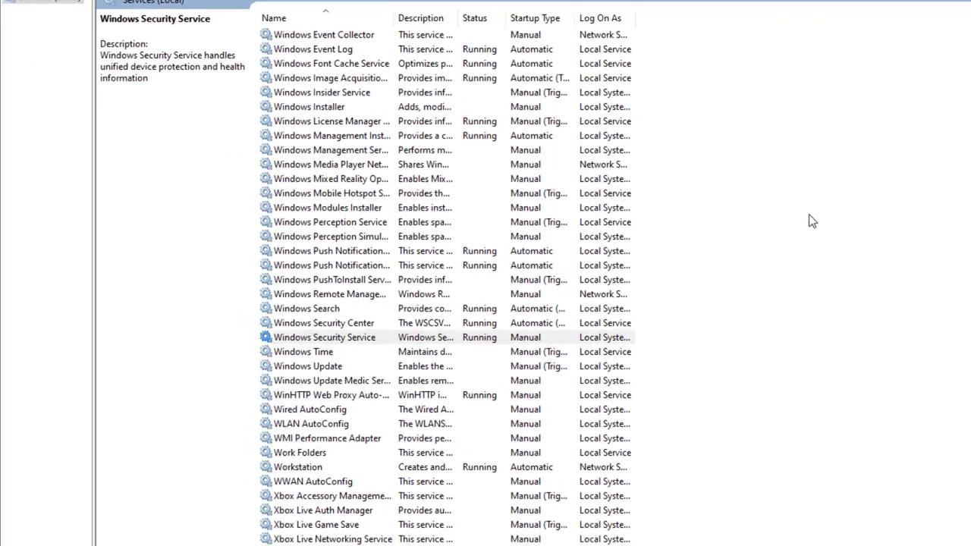
pyautogui.click(429, 313)
pyautogui.click(377, 326)
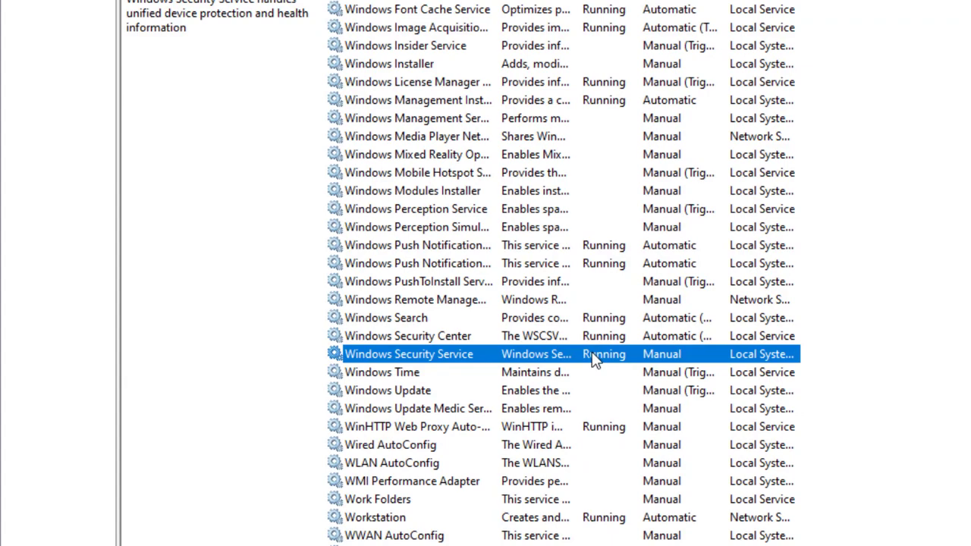
# Look through the services listed below Windows Security Service, down to Workstation
pyautogui.press('Down')
pyautogui.press('Down')
pyautogui.press('Down')
pyautogui.press('Down')
pyautogui.press('Down')
pyautogui.press('Down')
pyautogui.press('Down')
pyautogui.press('Down')
pyautogui.press('Down')
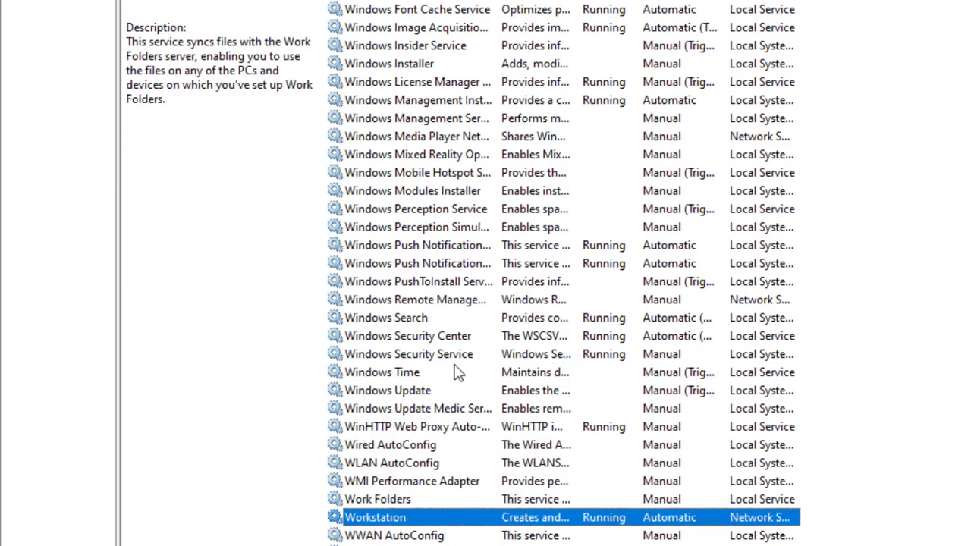
# Check the startup type and service status in the Windows Security Service properties, and close the dialog
pyautogui.click(446, 357)
pyautogui.doubleClick(423, 356)
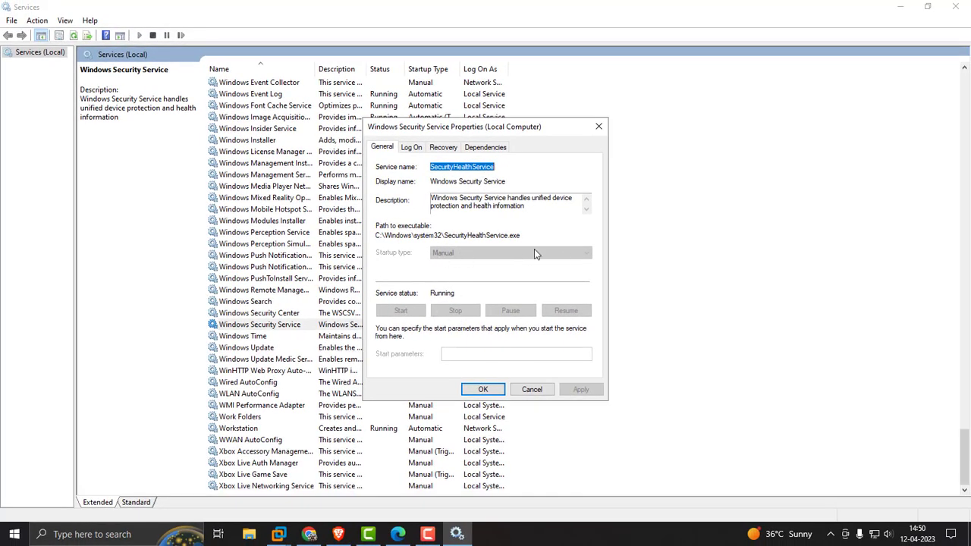
pyautogui.click(481, 391)
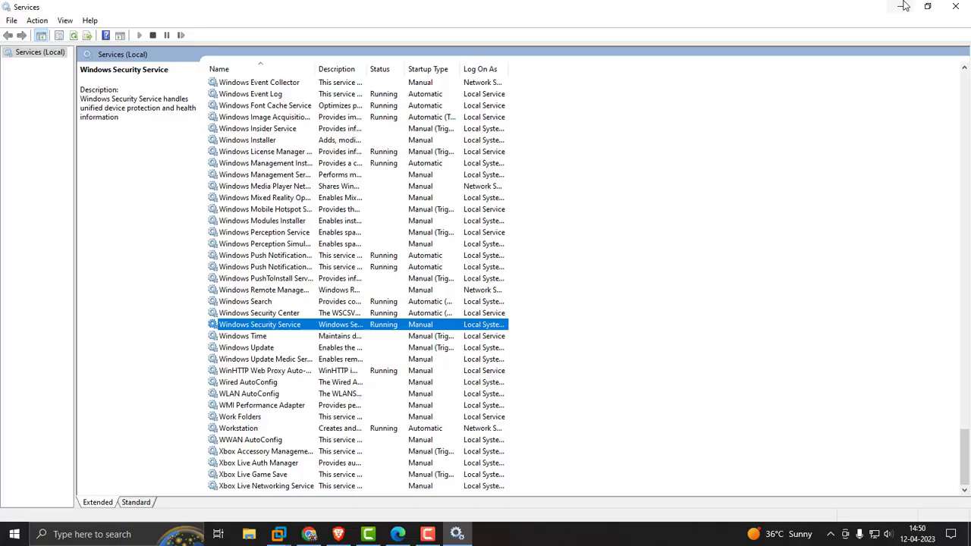
# Close the Services console and refresh the desktop
pyautogui.click(955, 6)
pyautogui.rightClick(434, 182)
pyautogui.click(444, 212)
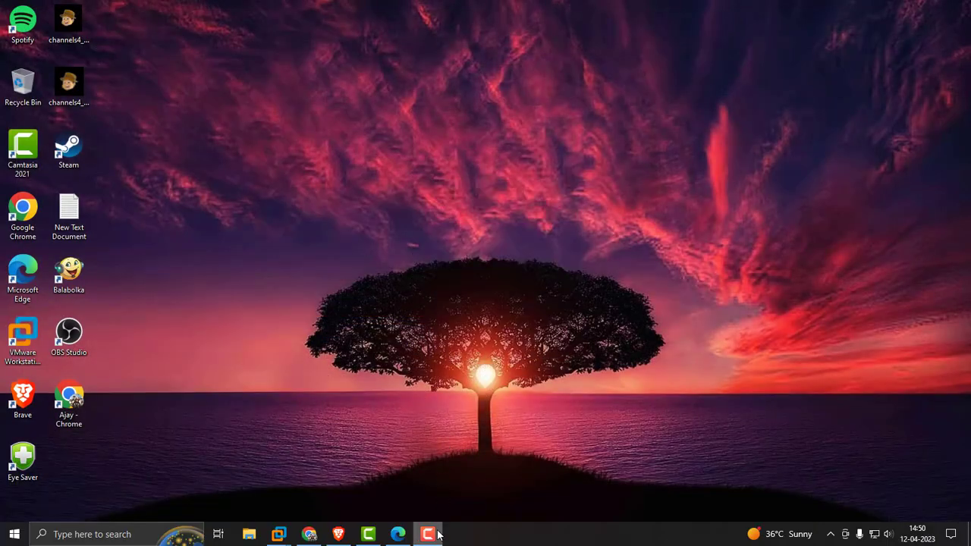